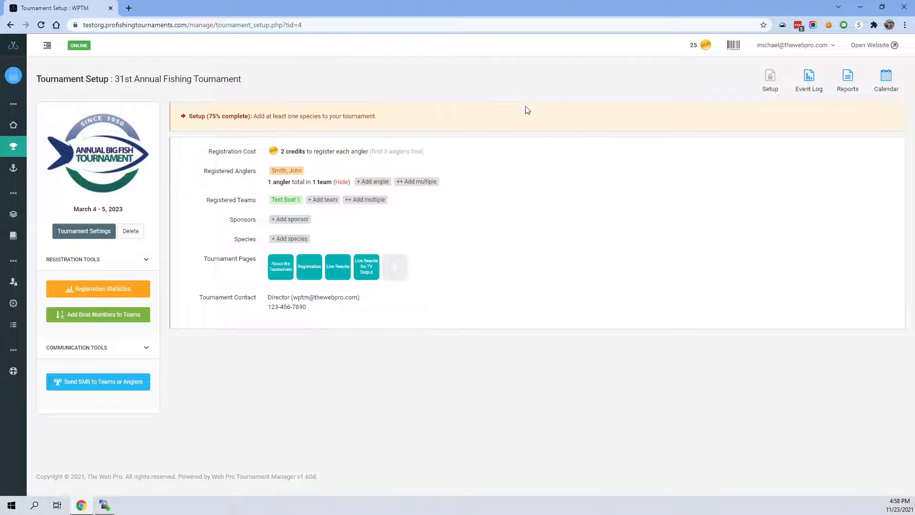
# - Add the species Largemouth Bass to the 31st Annual Fishing Tournament
pyautogui.click(293, 239)
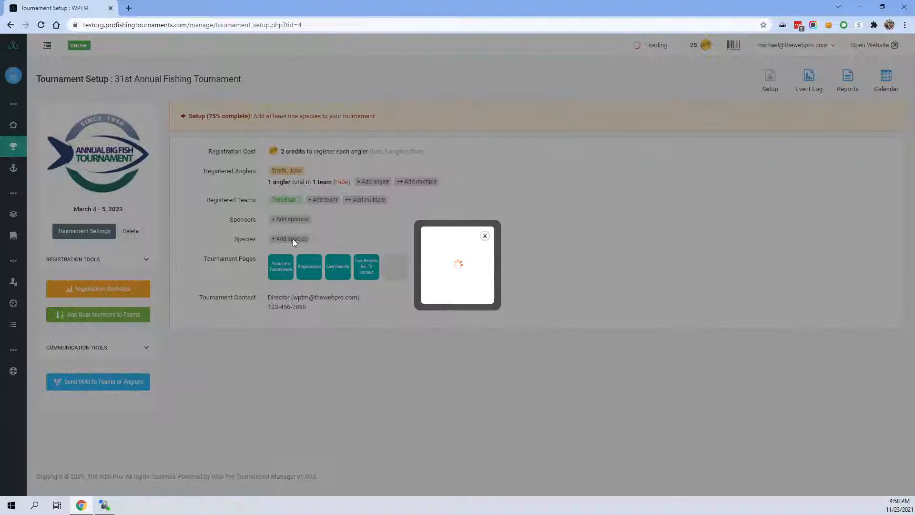
pyautogui.click(396, 254)
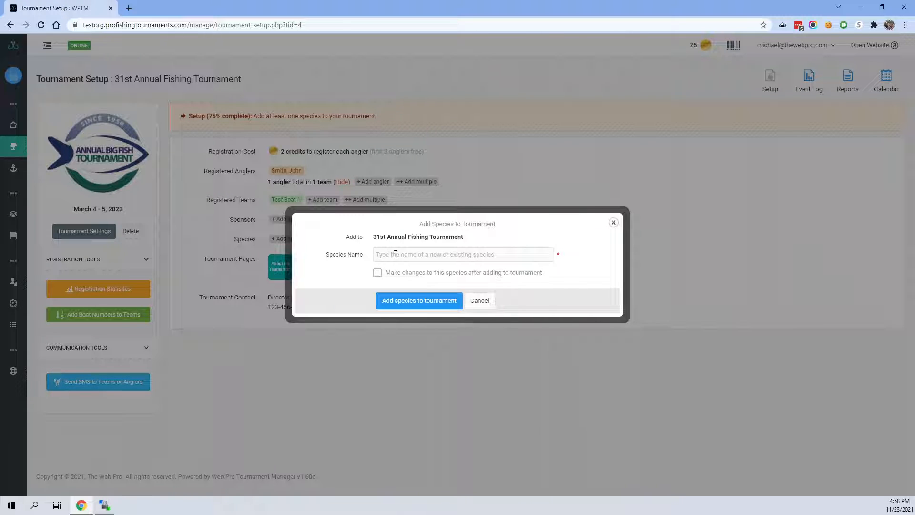
pyautogui.write('Lar')
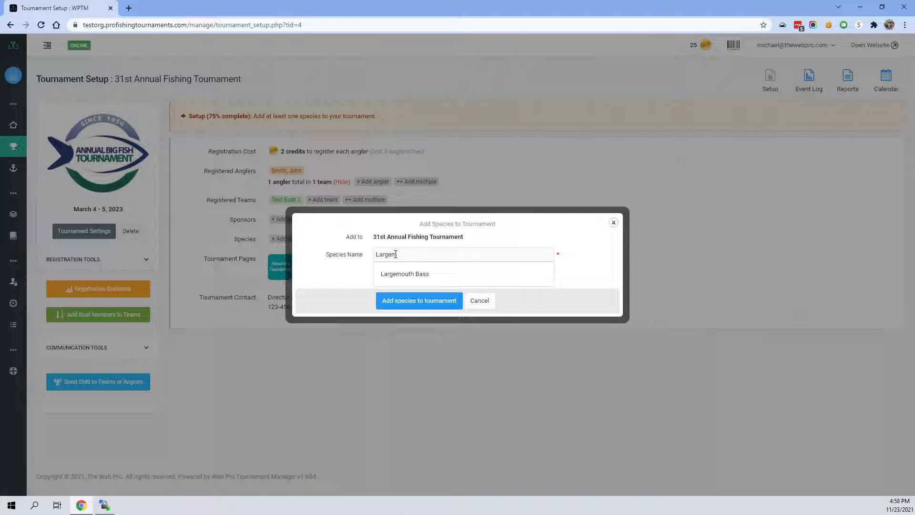
pyautogui.write('gem')
pyautogui.click(405, 274)
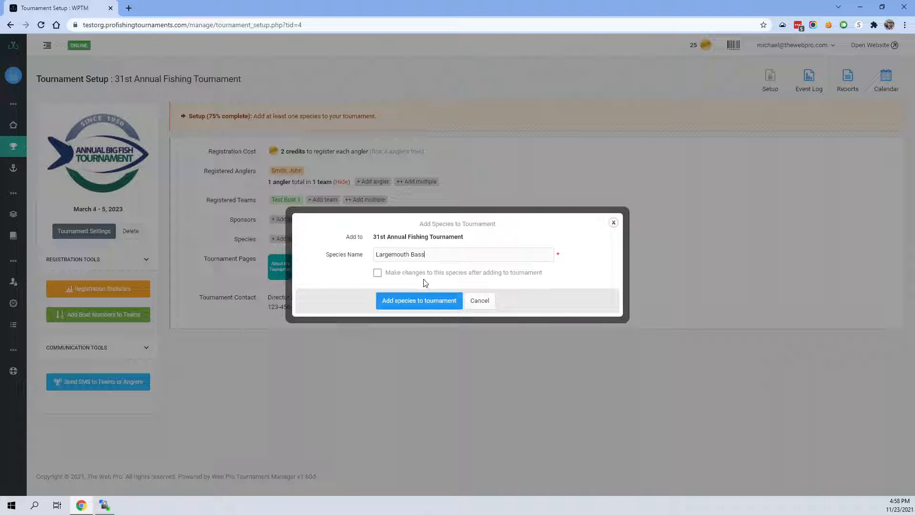
pyautogui.click(419, 302)
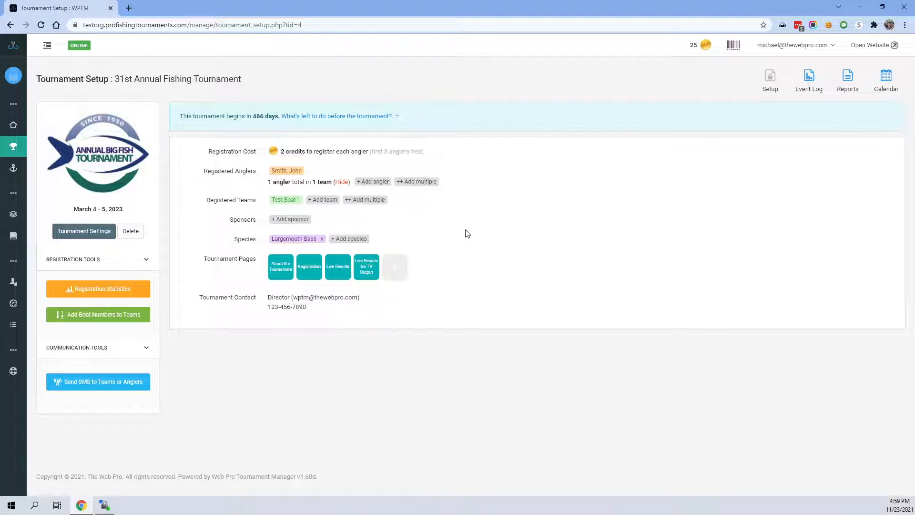
# - Record a Largemouth Bass catch for Test Boat 1 in the tournament's event log with a weight of 5.0
pyautogui.click(810, 83)
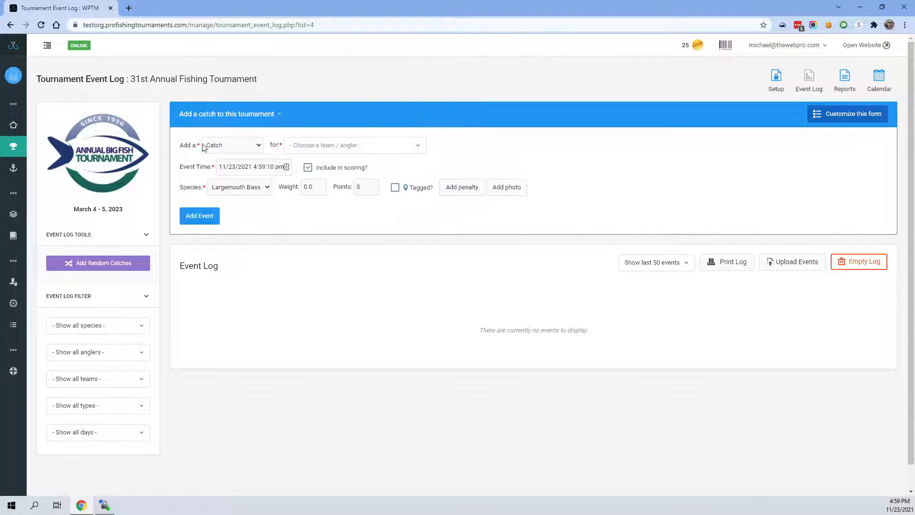
pyautogui.click(317, 146)
pyautogui.click(317, 164)
pyautogui.click(312, 187)
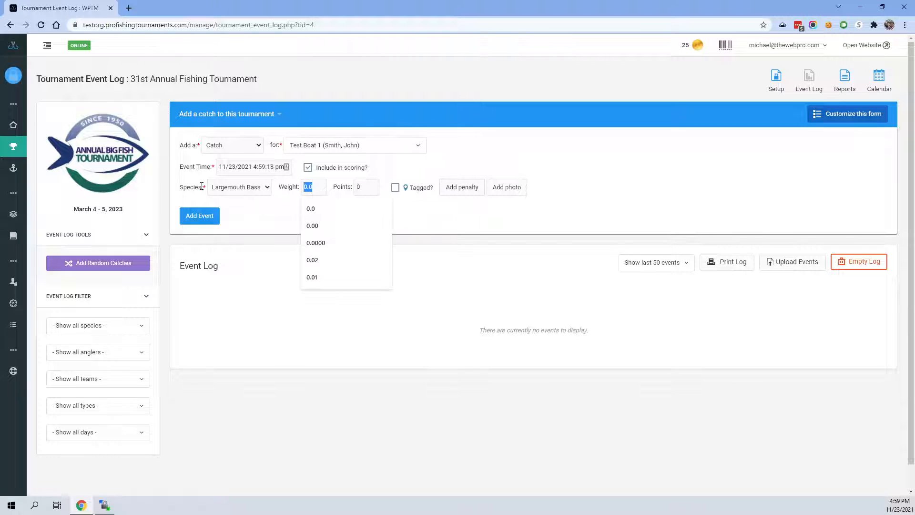
pyautogui.write('5.0')
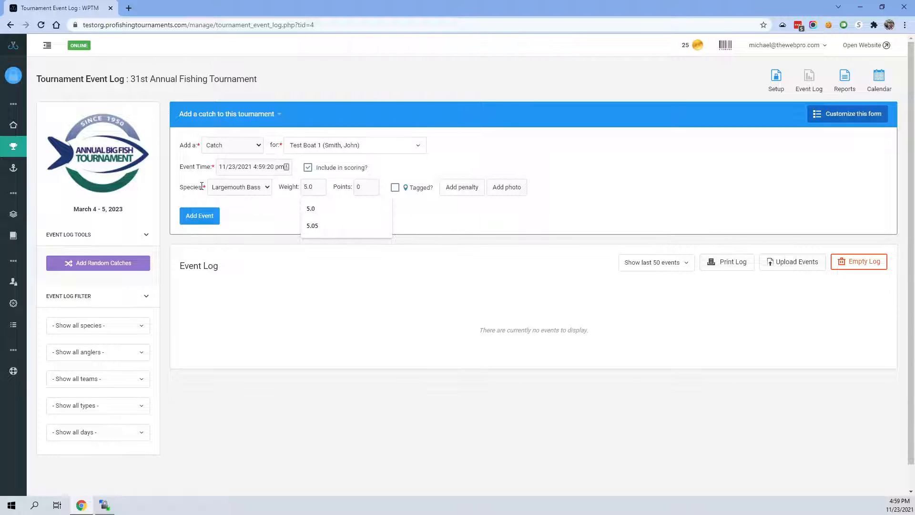
pyautogui.click(260, 208)
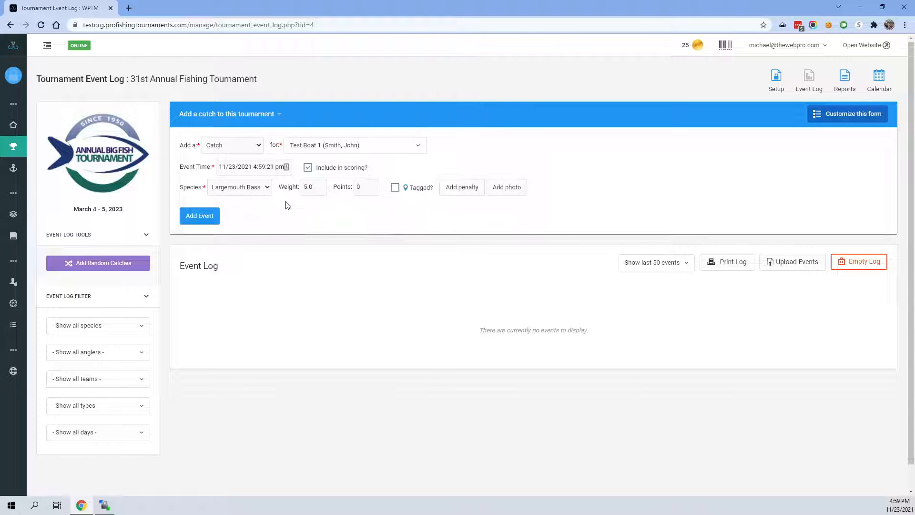
pyautogui.click(359, 188)
pyautogui.click(197, 219)
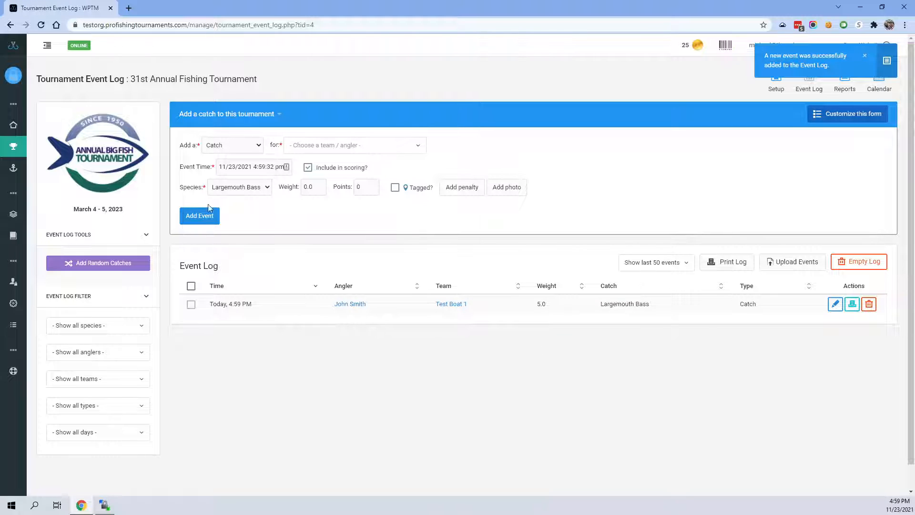
# - Record another Largemouth Bass catch for Test Boat 1 with a weight of 7.0
pyautogui.click(322, 144)
pyautogui.click(334, 165)
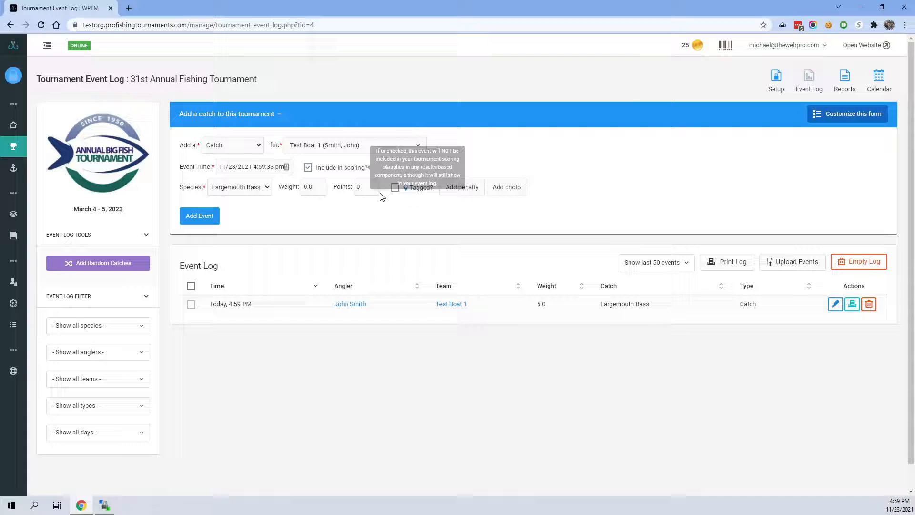
pyautogui.click(310, 188)
pyautogui.write('7.0')
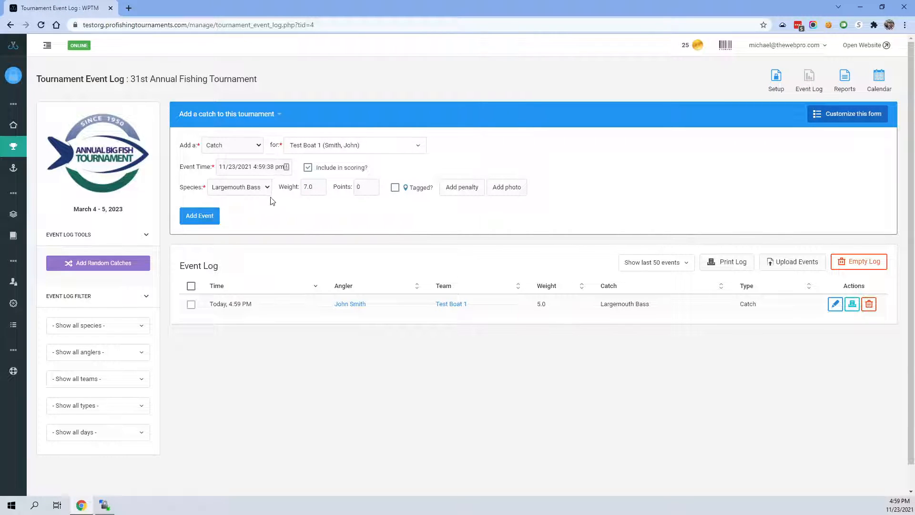
pyautogui.click(214, 219)
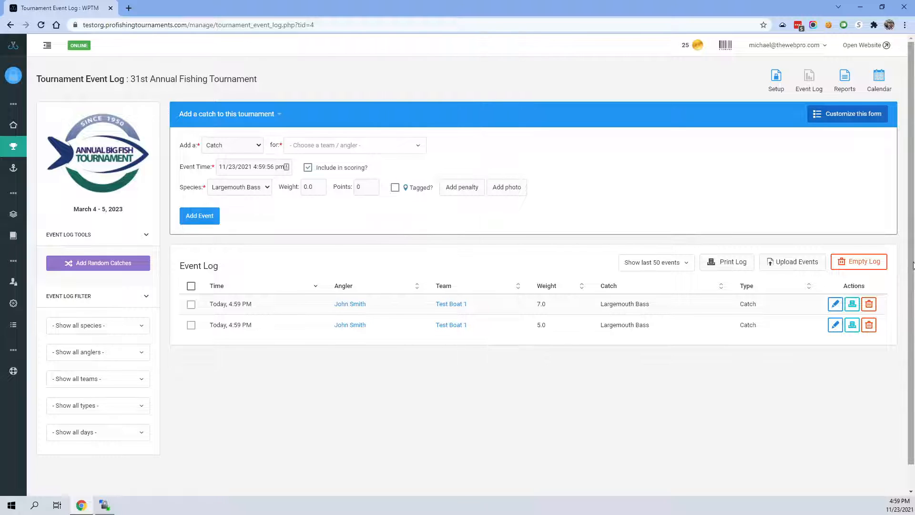
# - Permanently delete all events from the tournament's event log
pyautogui.click(862, 262)
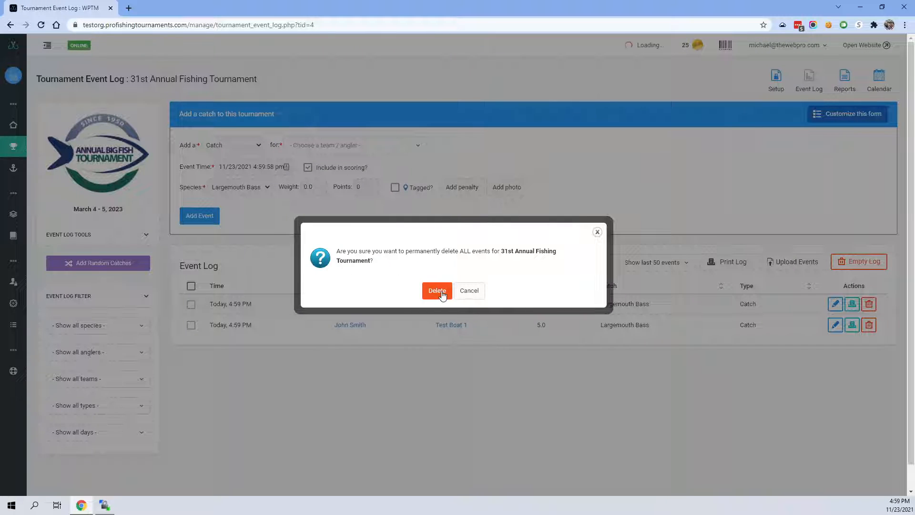
pyautogui.click(437, 291)
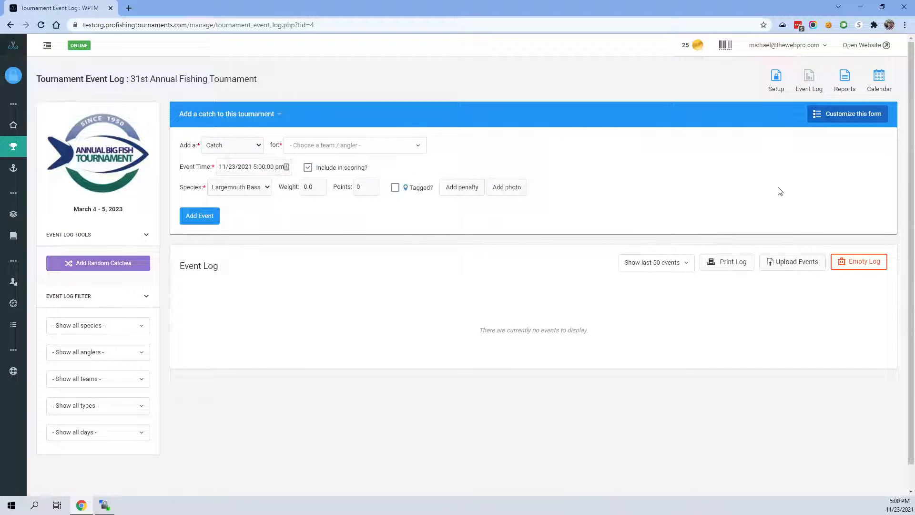
# - Return to the tournament setup and add the species Smallmouth Bass
pyautogui.click(773, 79)
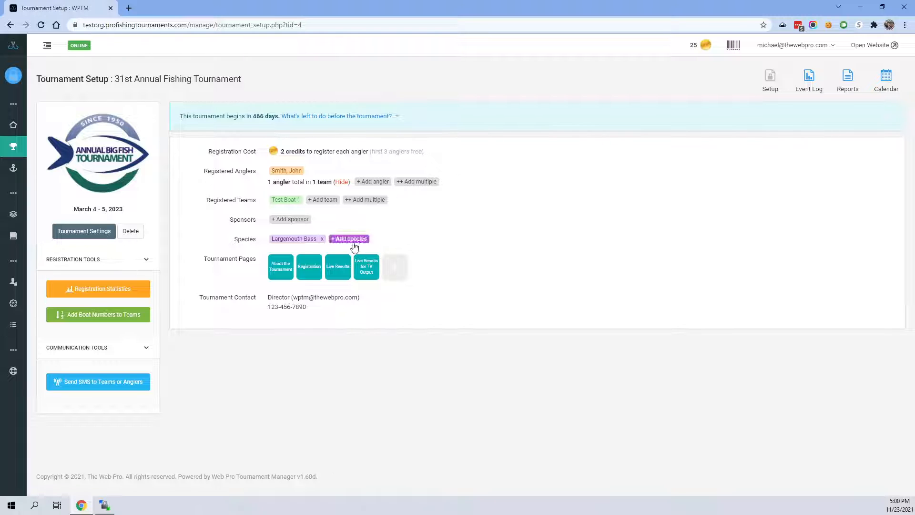
pyautogui.moveTo(354, 265)
pyautogui.click(350, 239)
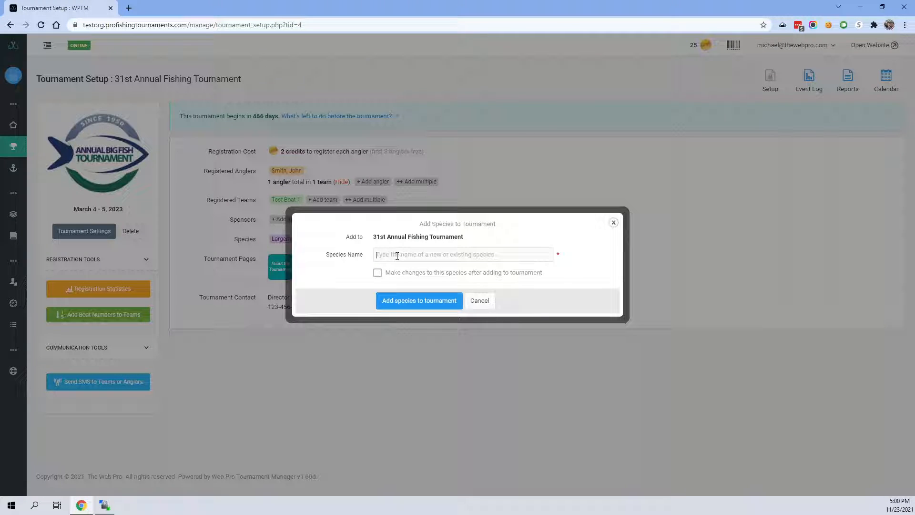
pyautogui.write('Smallmouth Bass')
pyautogui.click(411, 310)
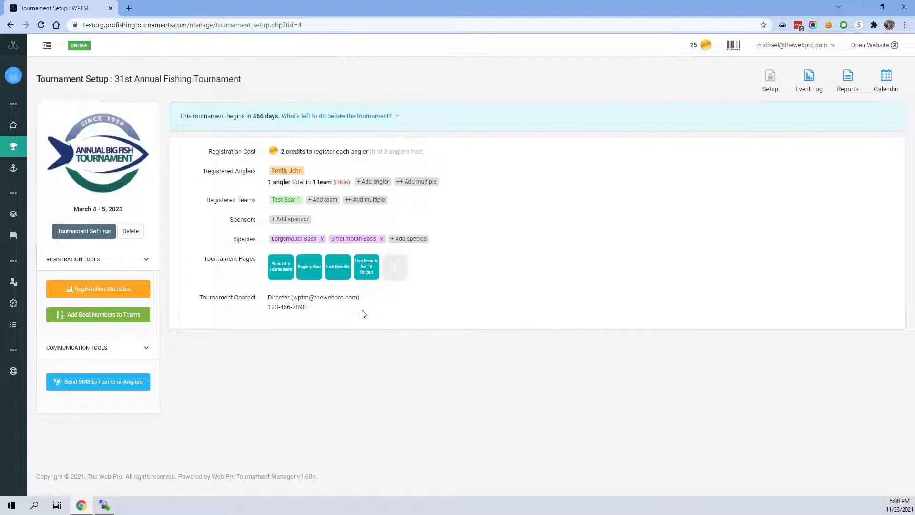
# - Open the Largemouth Bass species, review its catch type options, and set its default points per catch to 100
pyautogui.click(288, 240)
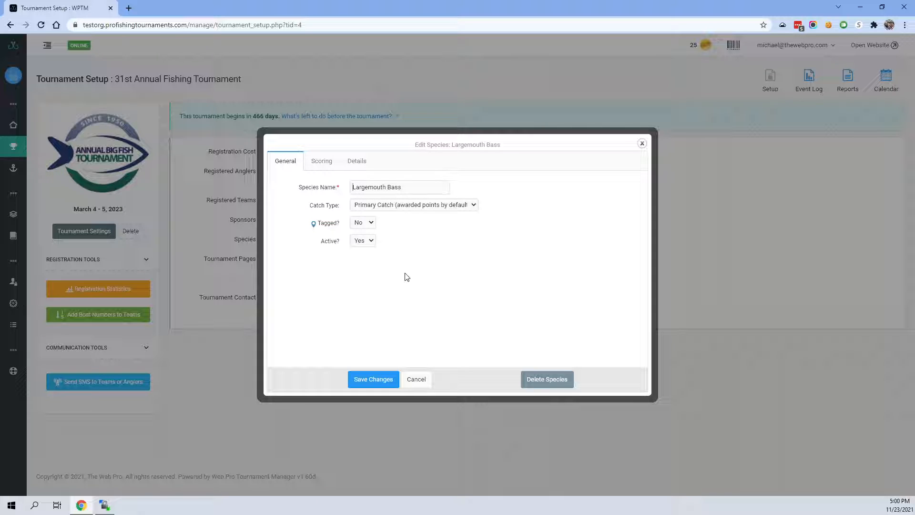
pyautogui.click(395, 207)
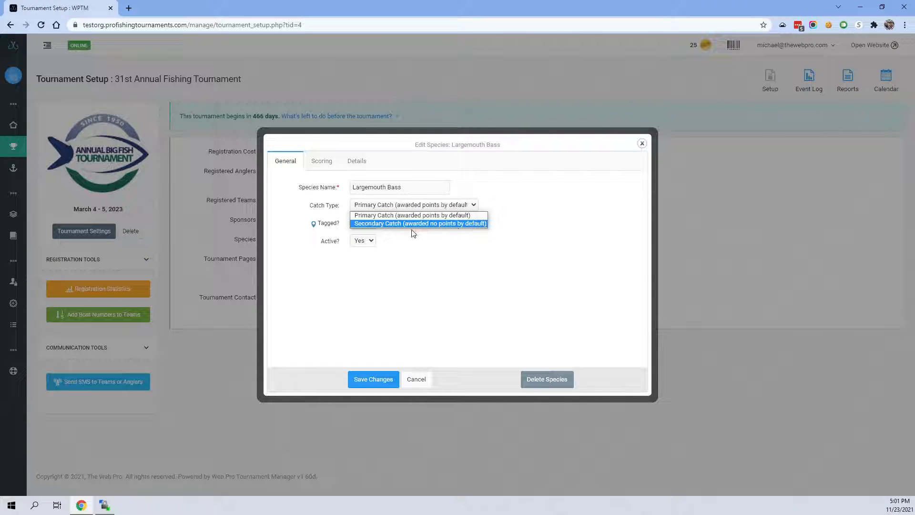
pyautogui.click(422, 255)
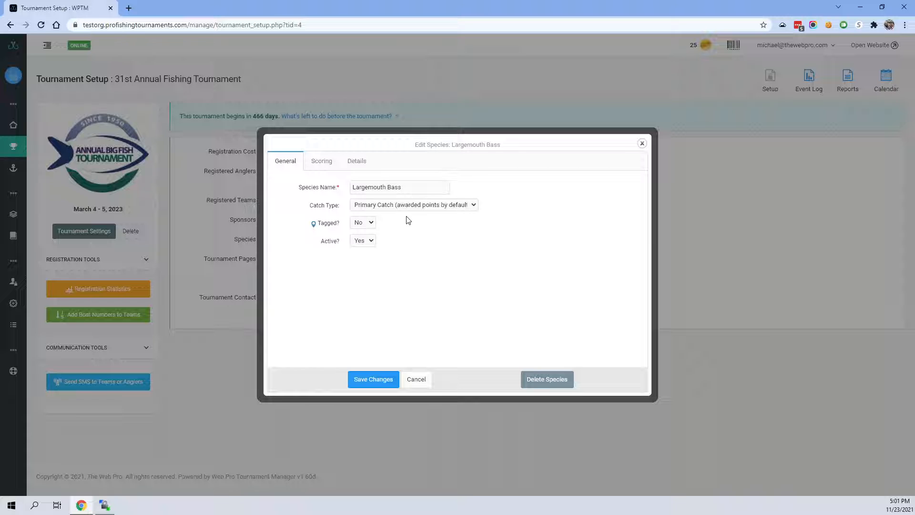
pyautogui.click(321, 164)
pyautogui.moveTo(370, 189)
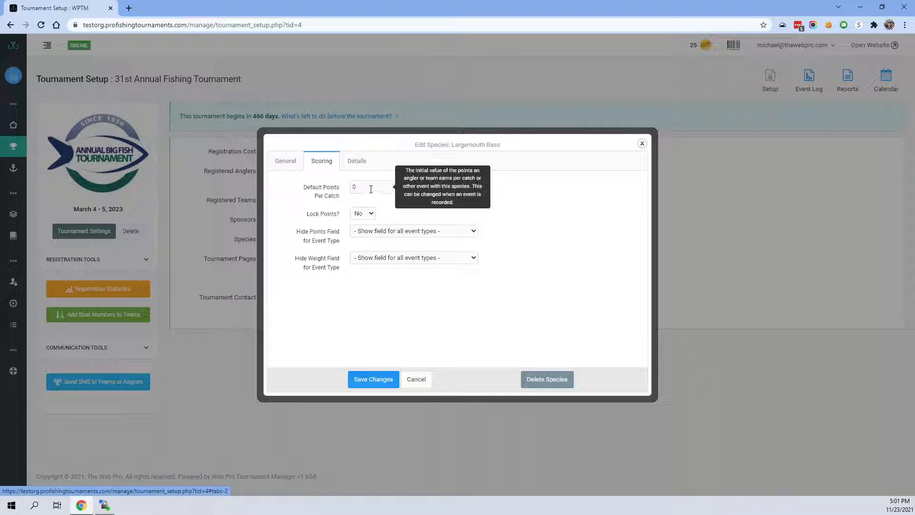
pyautogui.press('BackSpace')
pyautogui.write('100')
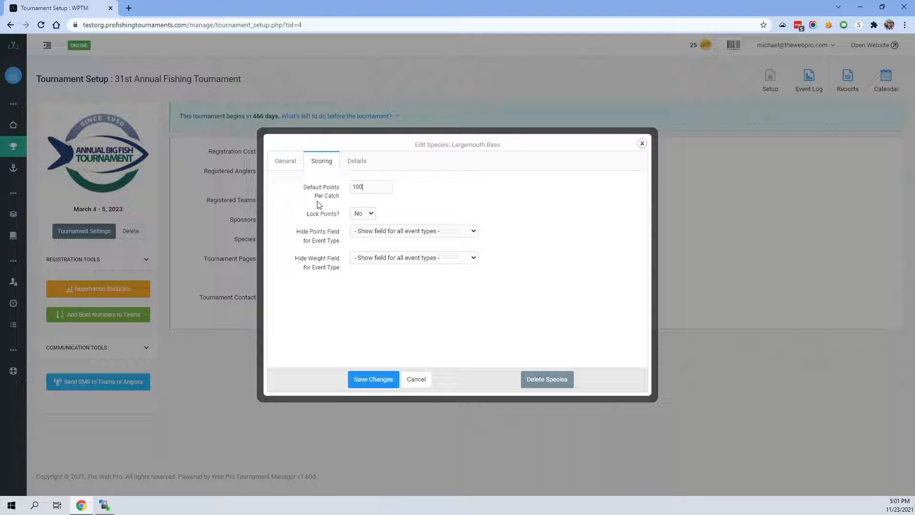
# - Set Lock Points to Yes for Largemouth Bass and check the species' general settings
pyautogui.moveTo(364, 223)
pyautogui.click(365, 215)
pyautogui.click(366, 232)
pyautogui.click(293, 167)
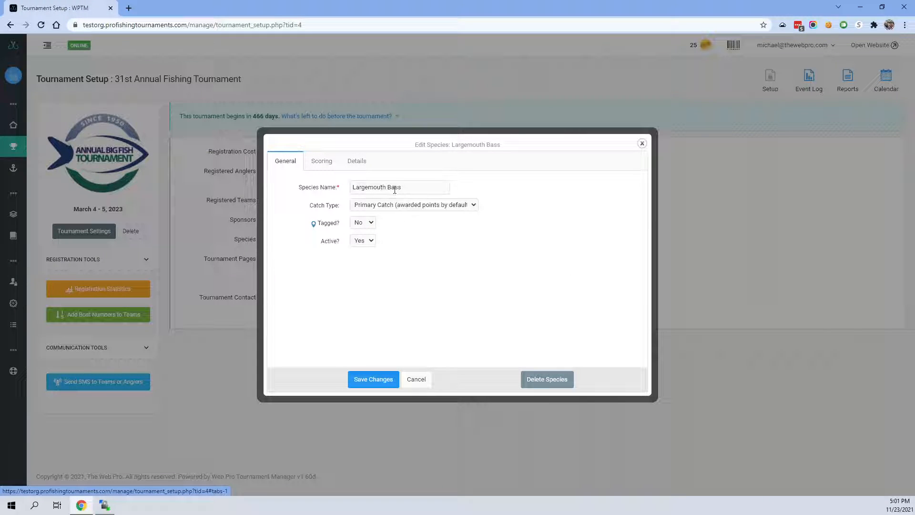
pyautogui.click(321, 161)
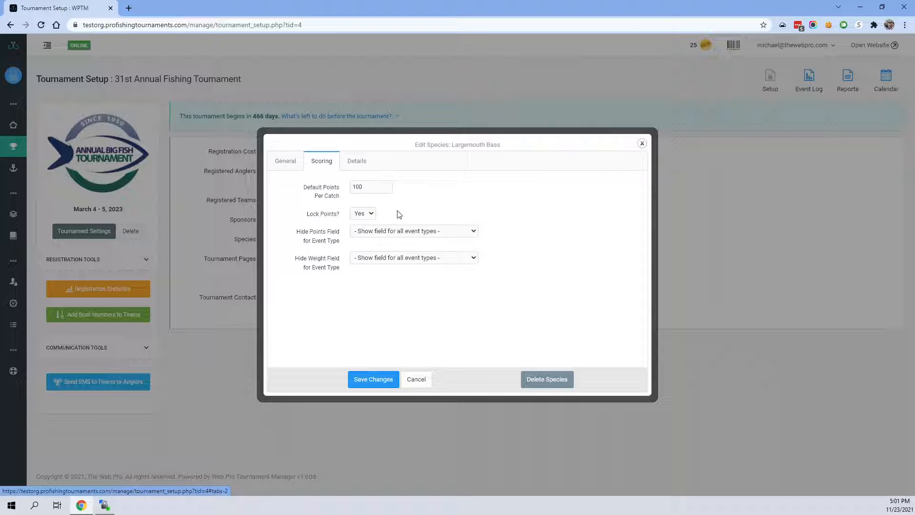
# - Set Lock Points to No for Largemouth Bass and save the species changes
pyautogui.click(366, 217)
pyautogui.click(365, 229)
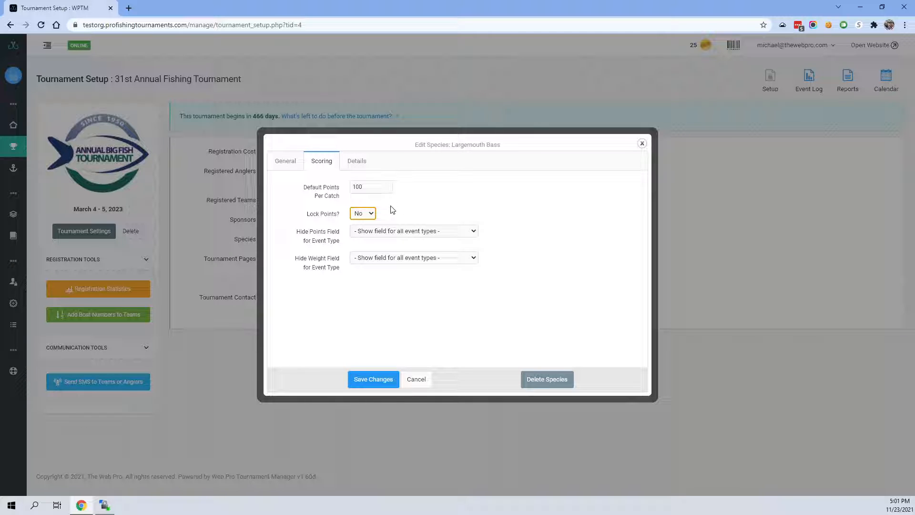
pyautogui.click(395, 210)
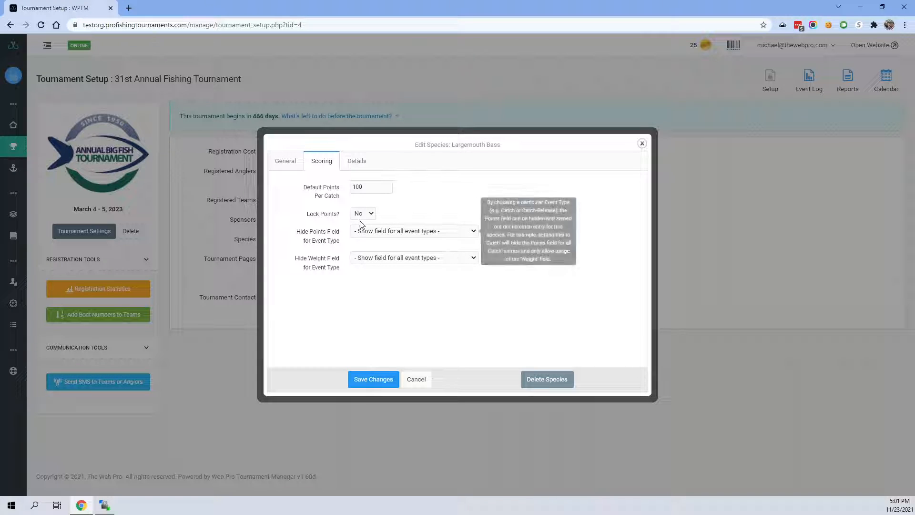
pyautogui.moveTo(363, 241)
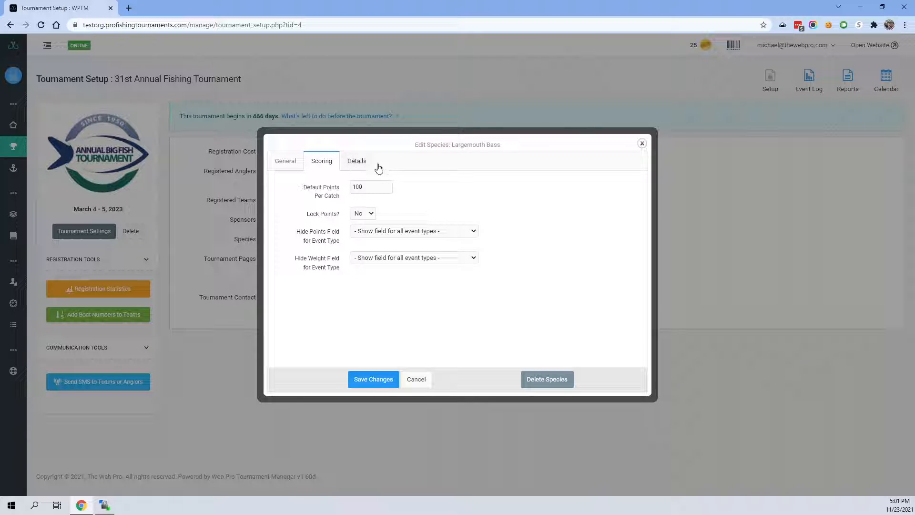
pyautogui.click(282, 160)
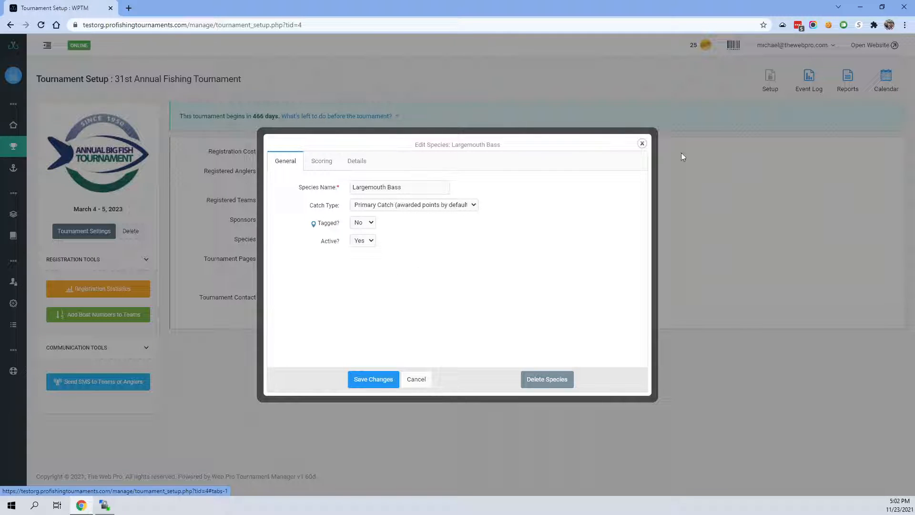
pyautogui.click(373, 380)
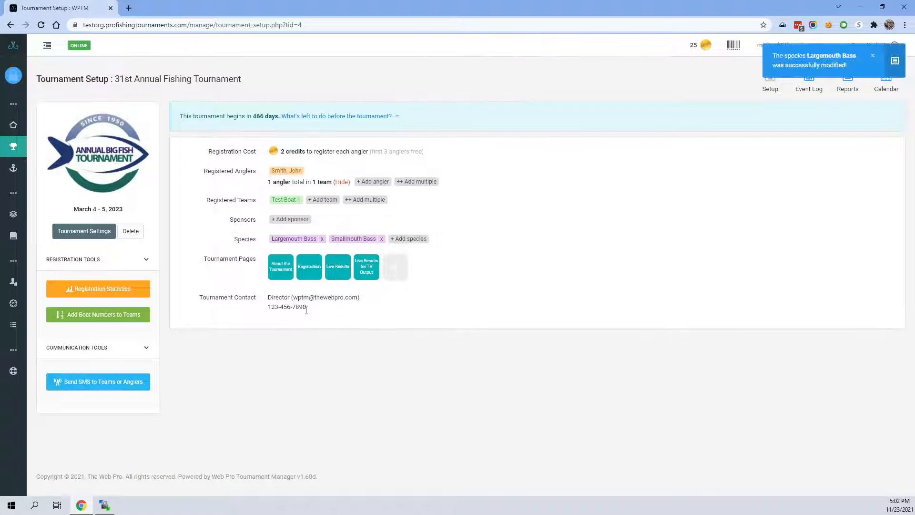
# - Set the default points per catch for Smallmouth Bass to 50 and save the species
pyautogui.click(354, 236)
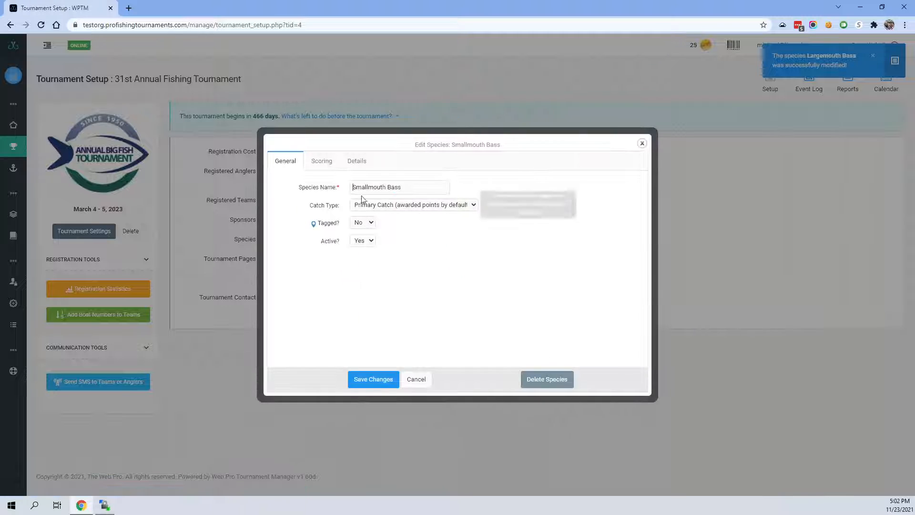
pyautogui.click(321, 160)
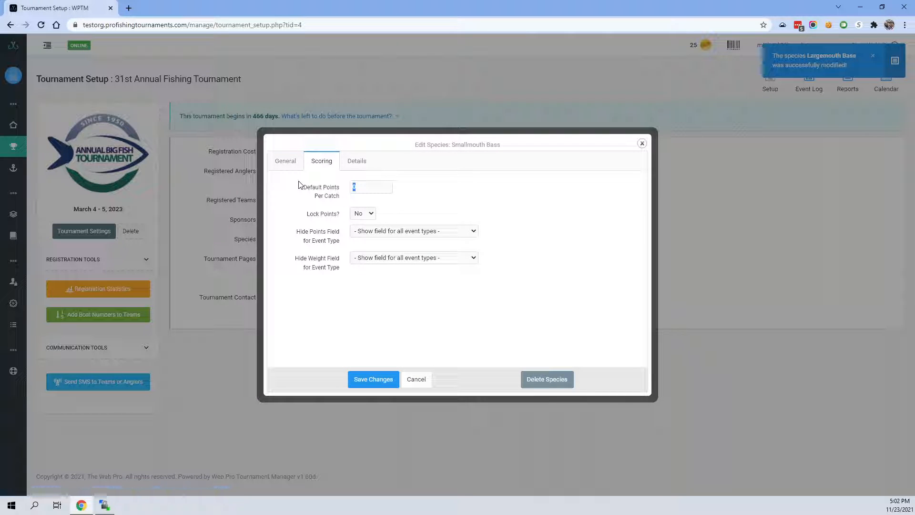
pyautogui.write('50')
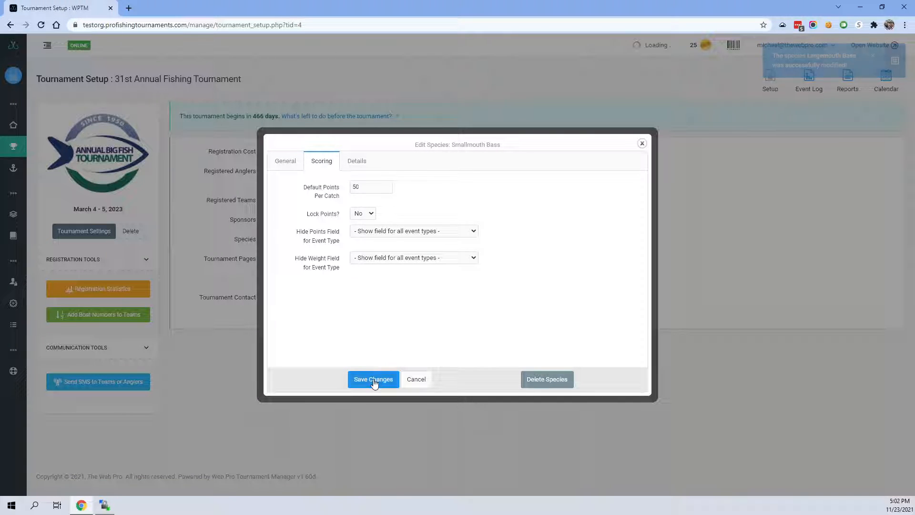
pyautogui.click(374, 379)
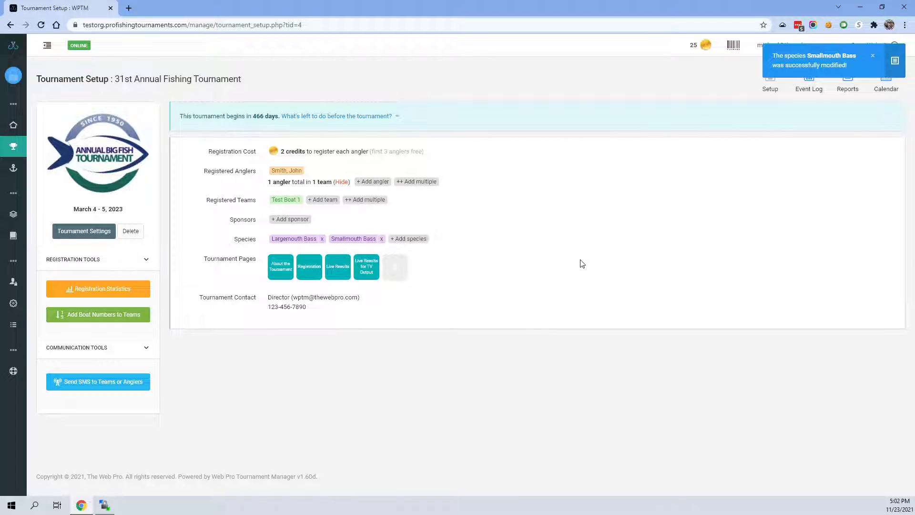
# - Open the tournament's event log and add a Smallmouth Bass catch for Test Boat 1
pyautogui.click(813, 93)
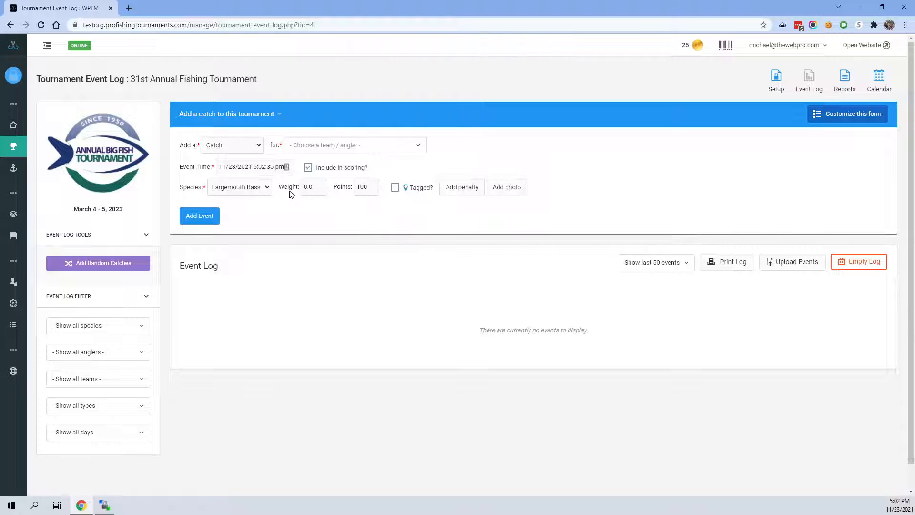
pyautogui.click(255, 192)
pyautogui.click(243, 210)
pyautogui.click(312, 150)
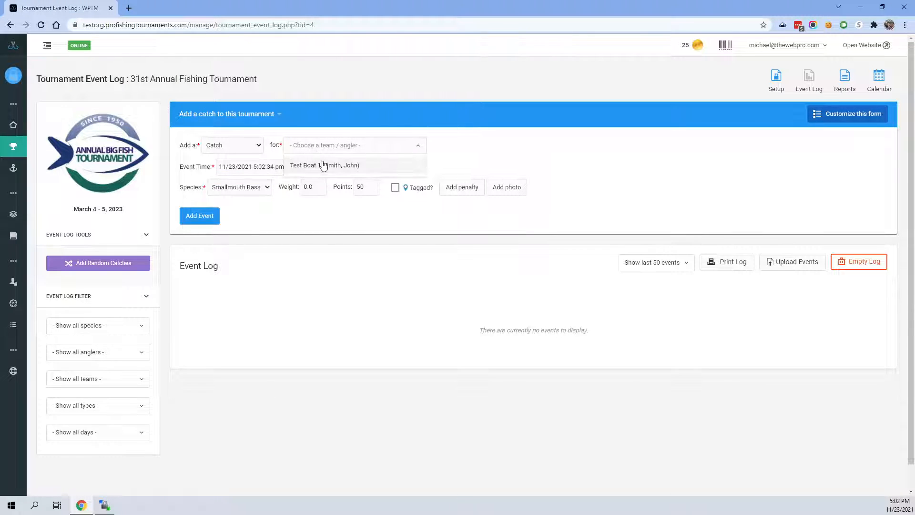
pyautogui.click(324, 165)
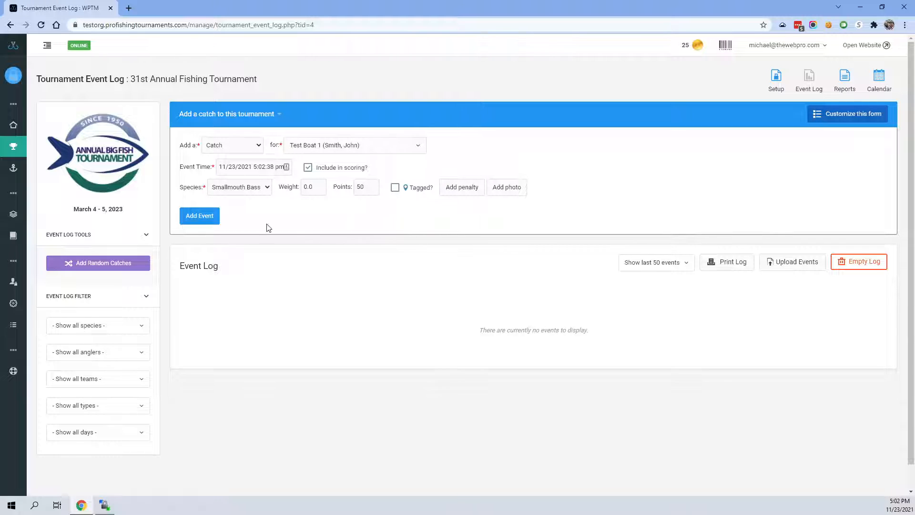
pyautogui.click(201, 222)
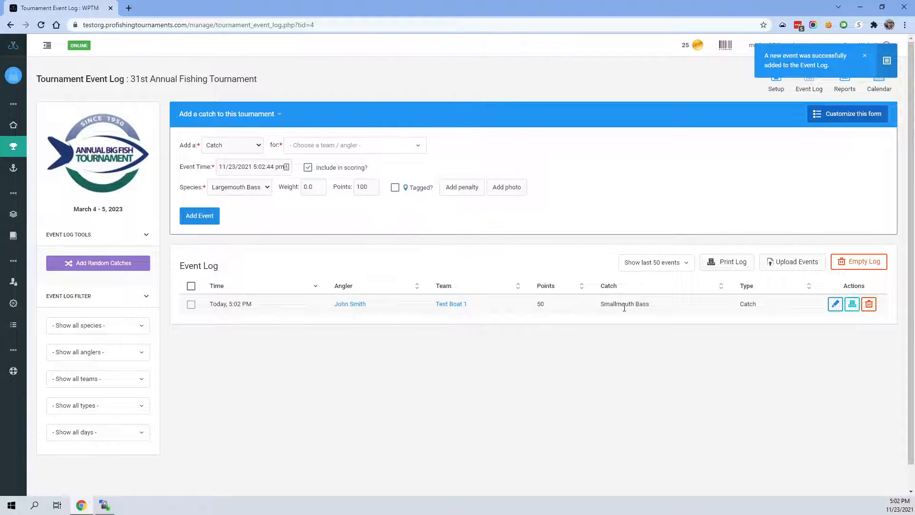
# - Check the species of the logged catch and add a Largemouth Bass catch for Test Boat 1
pyautogui.moveTo(652, 306); pyautogui.dragTo(609, 307)
pyautogui.click(613, 334)
pyautogui.click(310, 146)
pyautogui.click(312, 166)
pyautogui.click(218, 223)
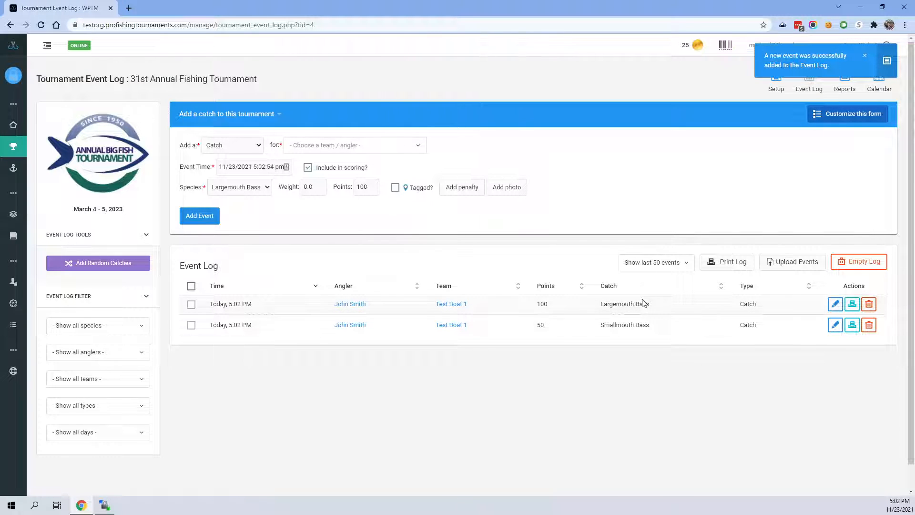
# - Add another Largemouth Bass catch for Test Boat 1 with a weight of 7.25
pyautogui.click(331, 151)
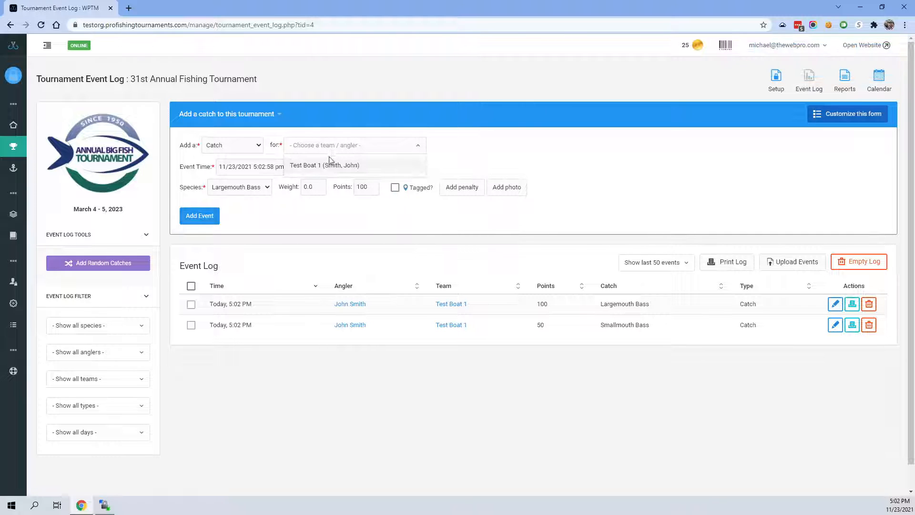
pyautogui.click(329, 166)
pyautogui.click(314, 187)
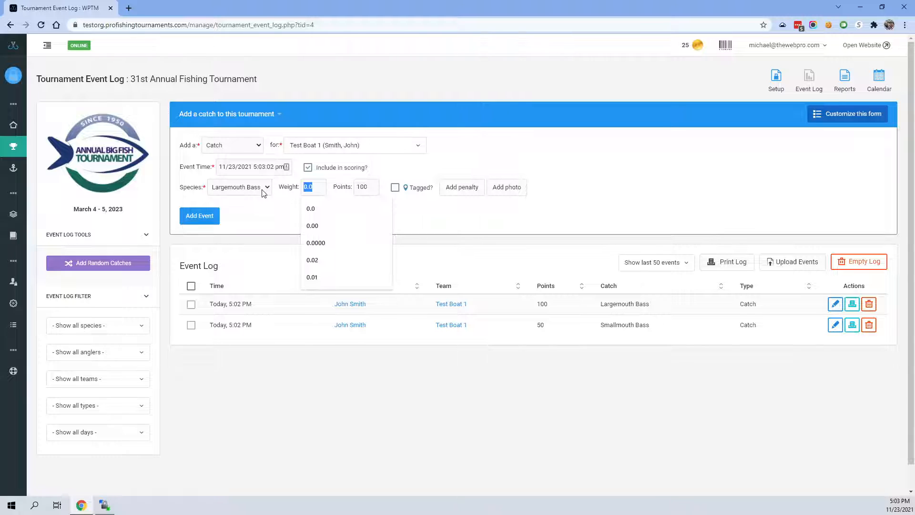
pyautogui.write('7.25')
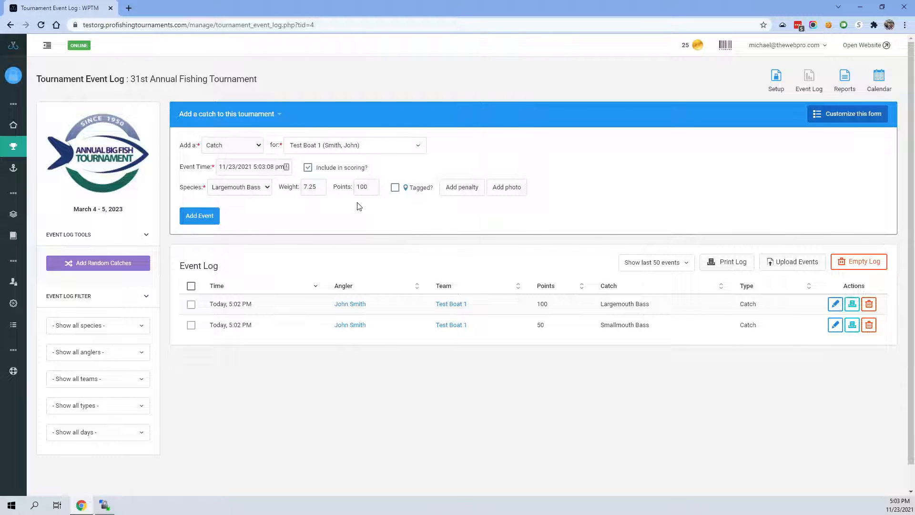
pyautogui.press('Tab')
pyautogui.click(217, 218)
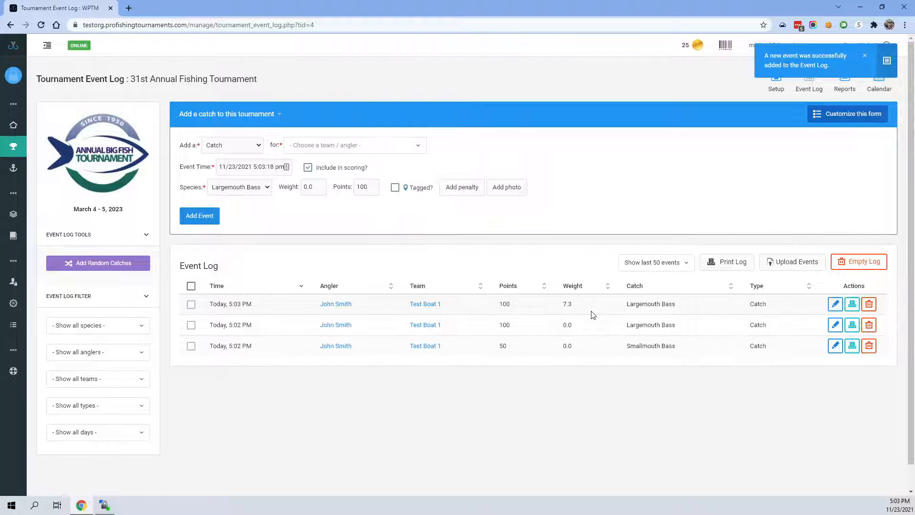
# - Change the tournament's scoring Weight/Size Format to Numeric (###.##) in the tournament settings and save the changes
pyautogui.doubleClick(565, 303)
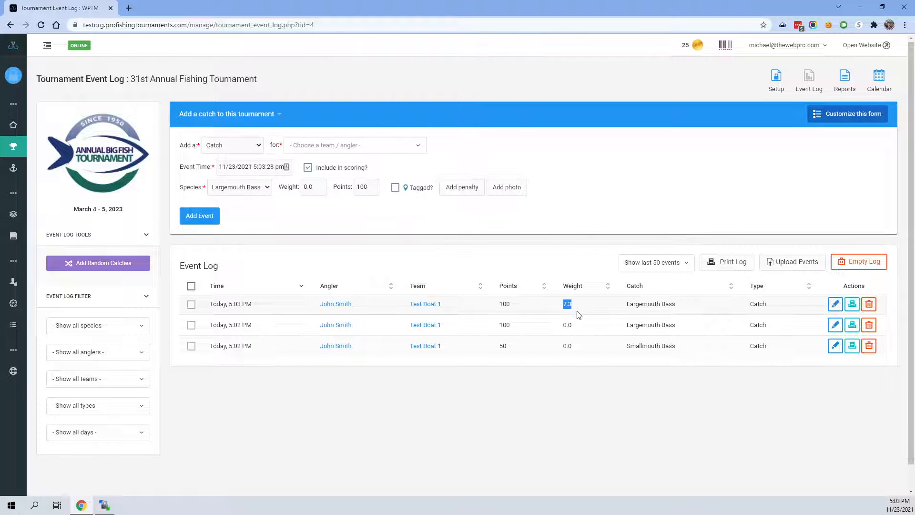
pyautogui.click(569, 234)
pyautogui.click(778, 78)
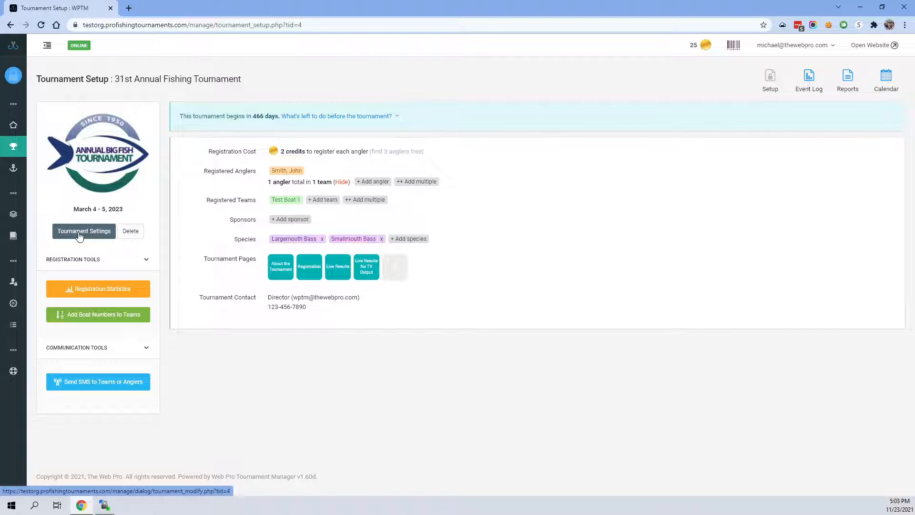
pyautogui.click(79, 235)
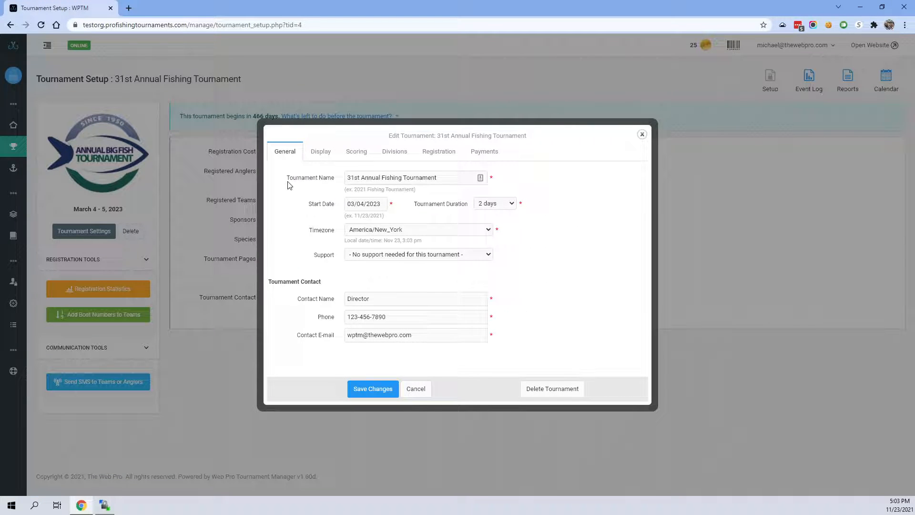
pyautogui.click(357, 152)
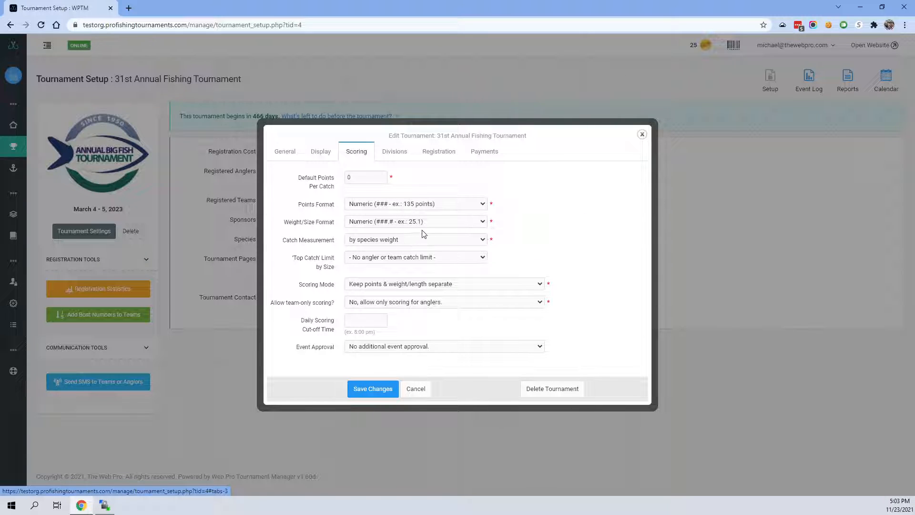
pyautogui.click(403, 225)
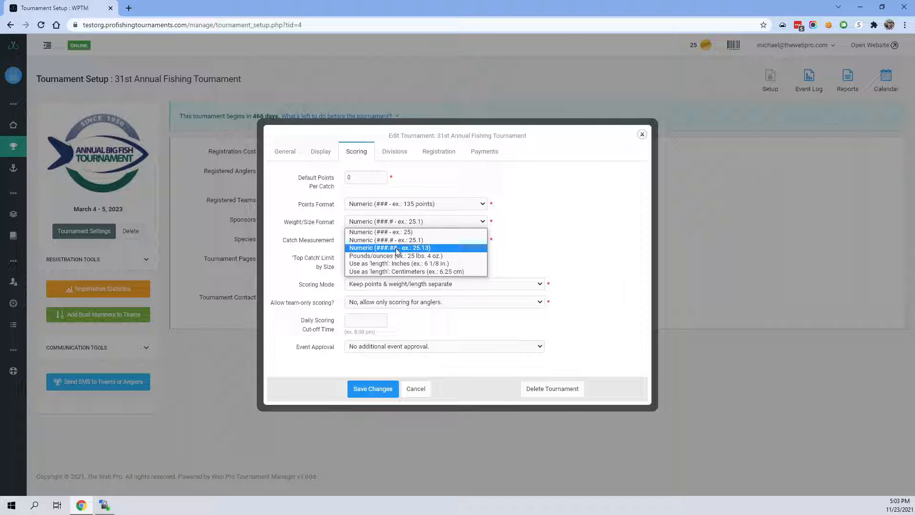
pyautogui.click(419, 247)
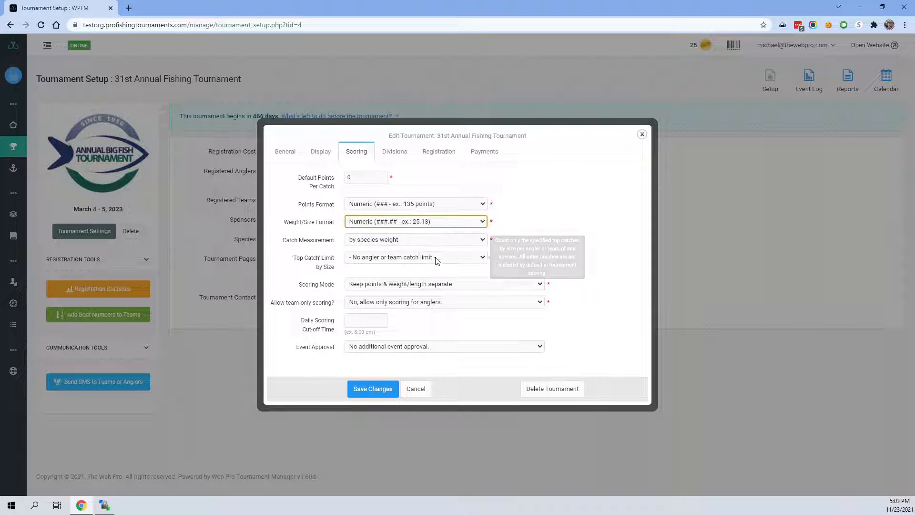
pyautogui.click(370, 391)
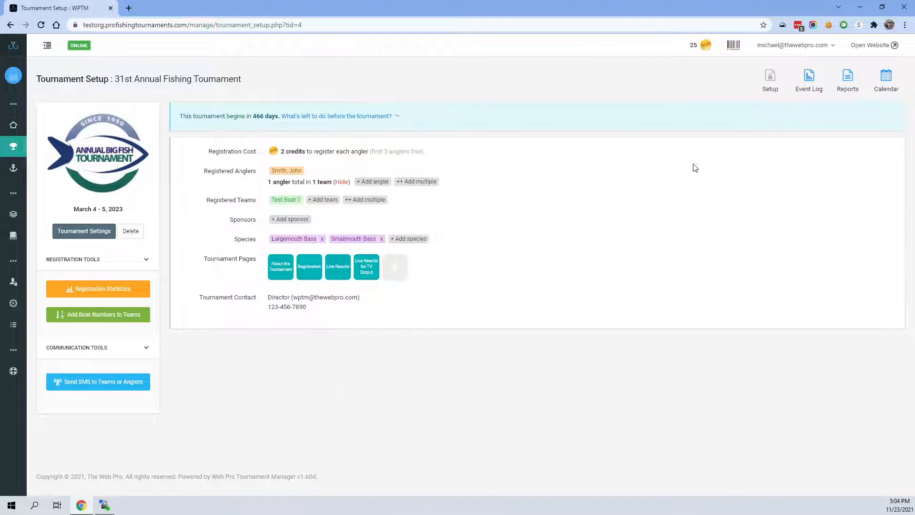
# - Check the latest catch's weight in the event log and permanently delete all of the tournament's events
pyautogui.click(809, 77)
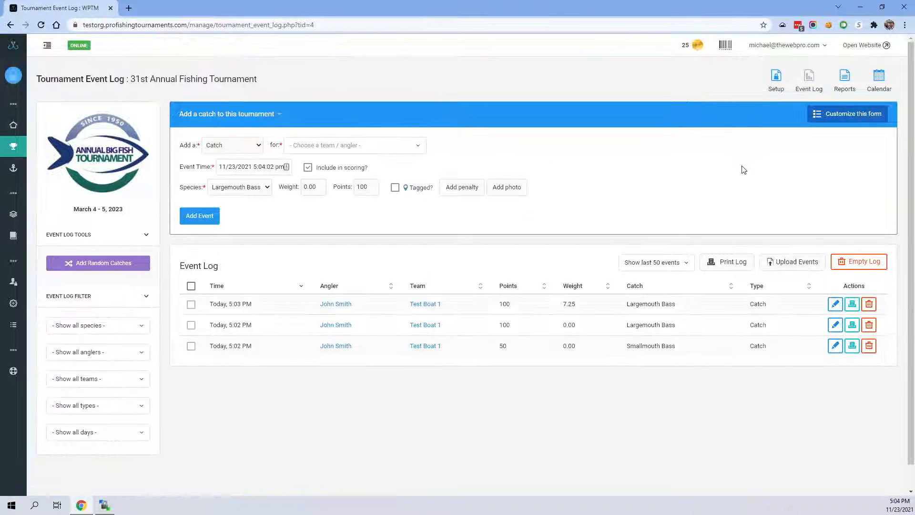
pyautogui.moveTo(562, 303); pyautogui.dragTo(576, 309)
pyautogui.click(564, 303)
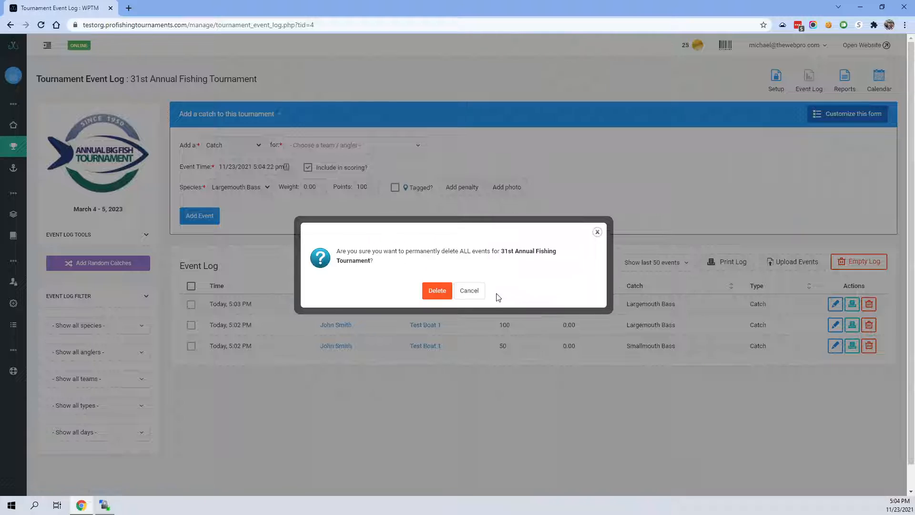
pyautogui.click(436, 289)
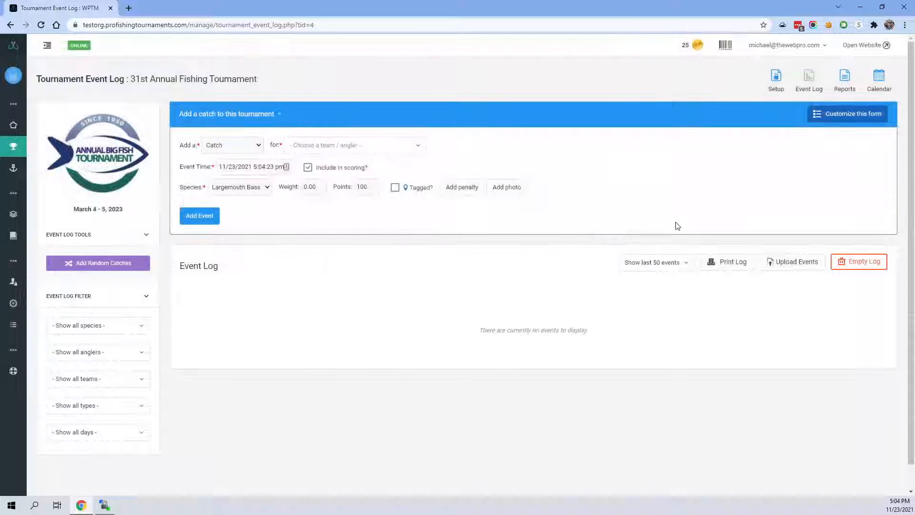
# - Look over the tournament setup and check which species can be chosen for a catch in the event log
pyautogui.click(777, 78)
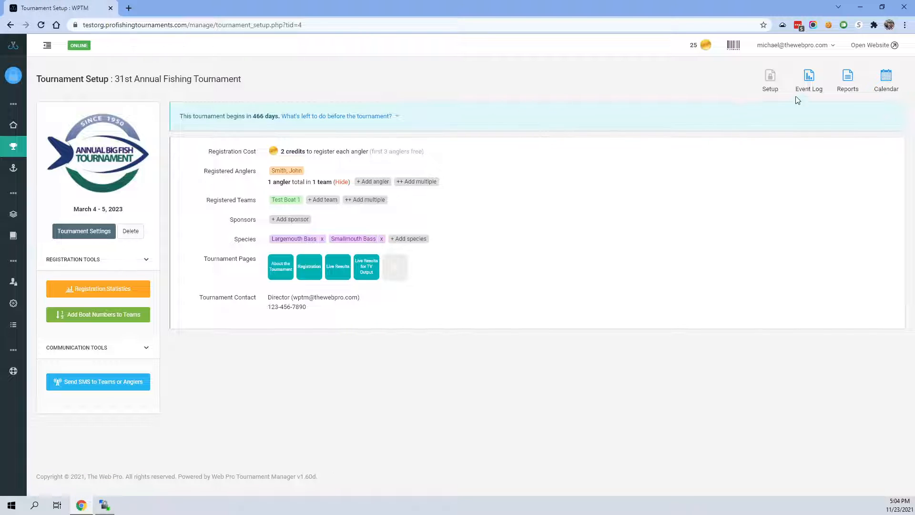
pyautogui.click(810, 82)
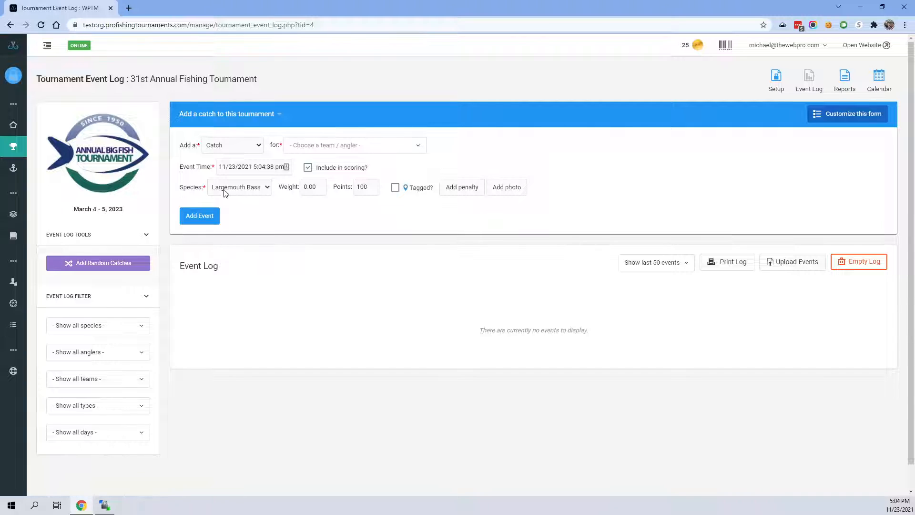
pyautogui.click(240, 190)
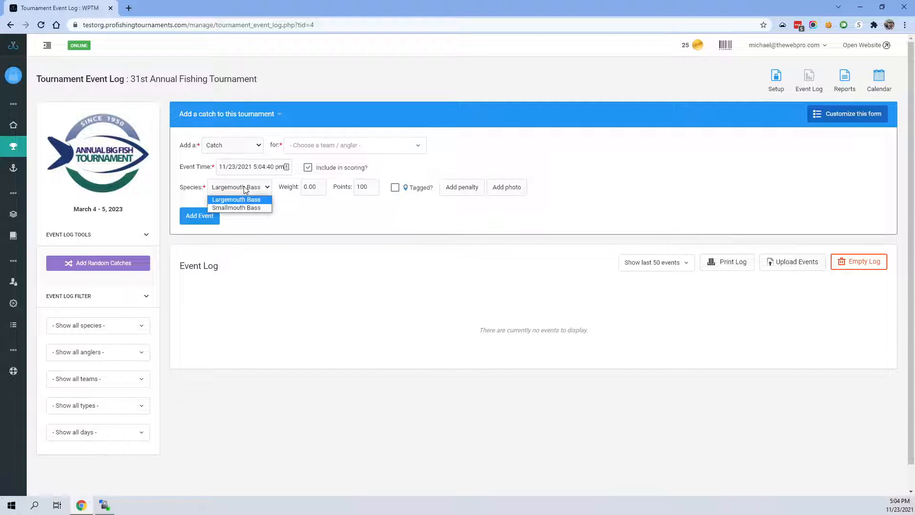
pyautogui.click(297, 213)
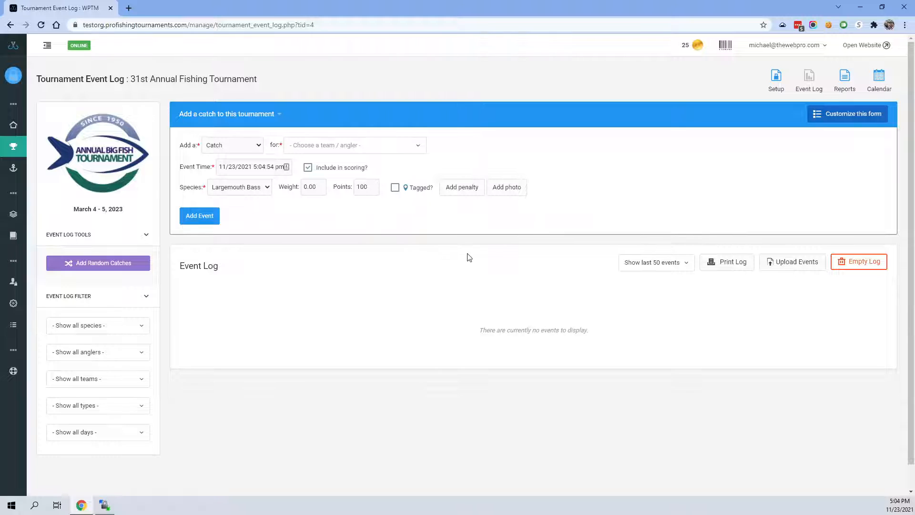
# - Customize the Add Event form by hiding the Tagged? field and showing 2 events, the second defaulting to Smallmouth Bass, and save it
pyautogui.click(849, 116)
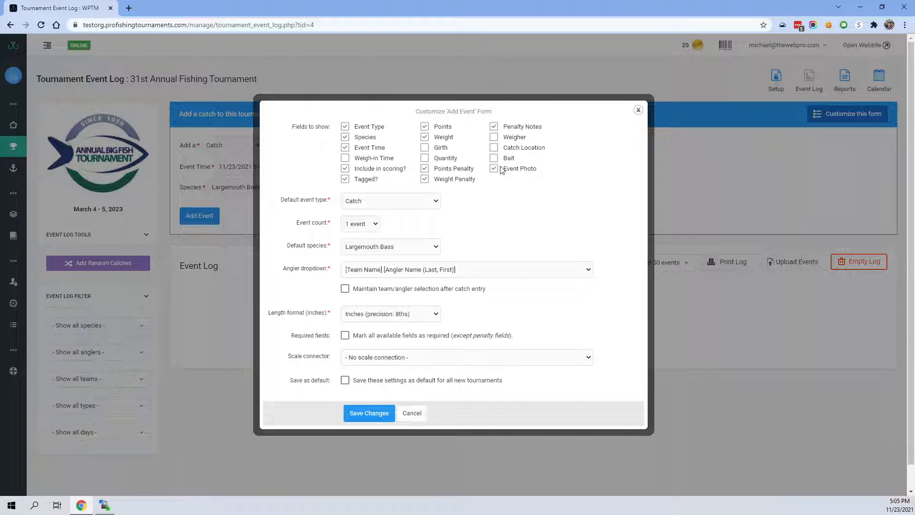
pyautogui.click(346, 180)
pyautogui.click(355, 224)
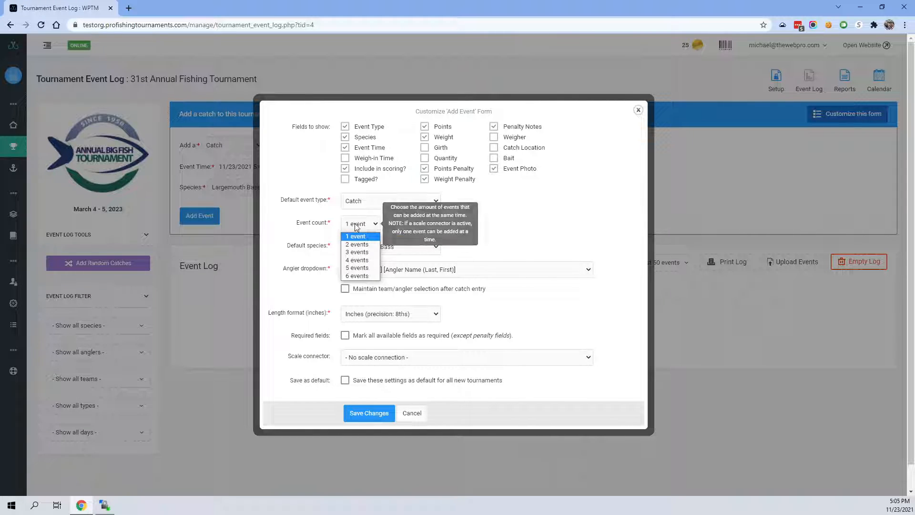
pyautogui.click(361, 248)
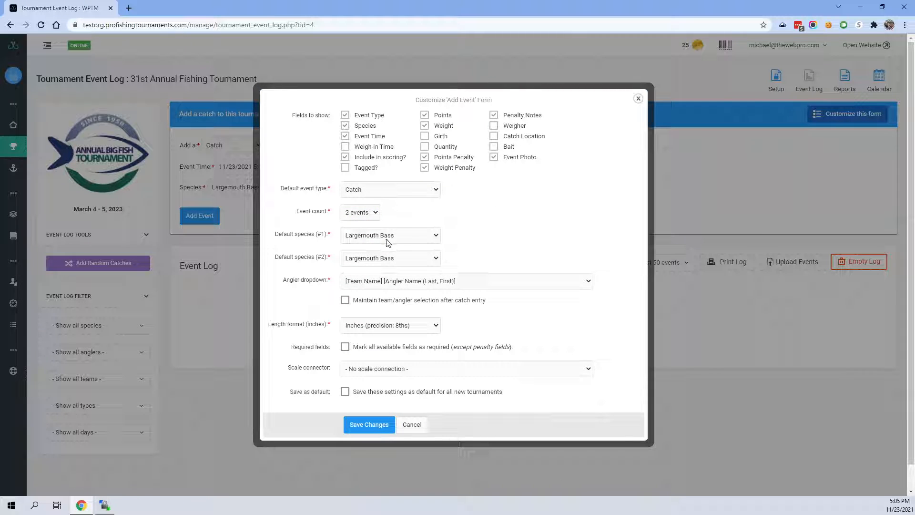
pyautogui.click(379, 256)
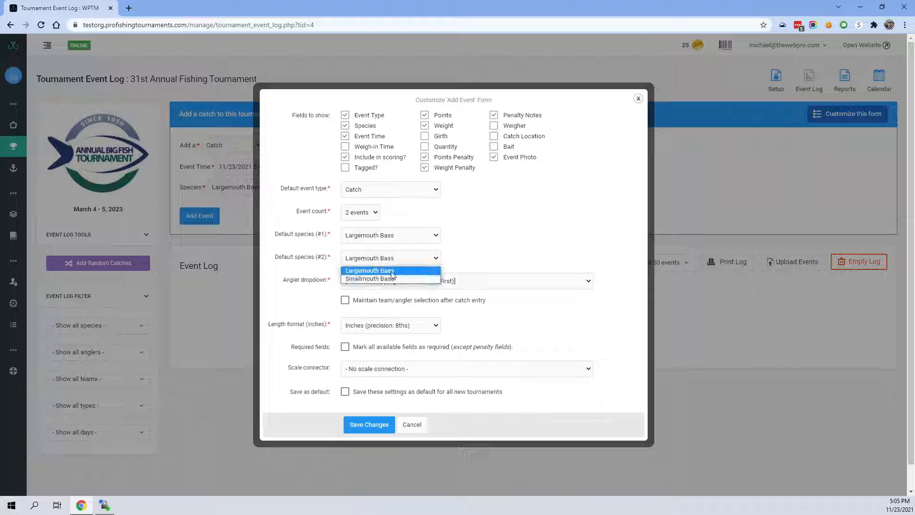
pyautogui.click(393, 281)
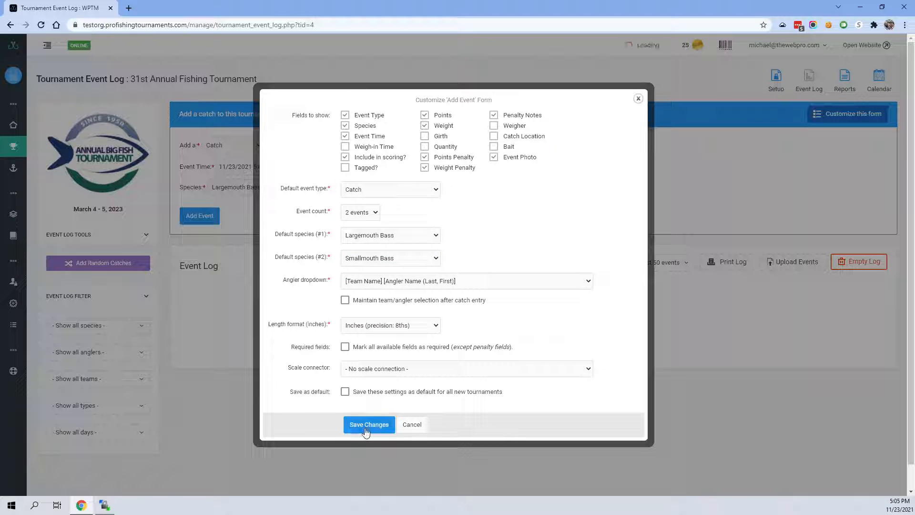
pyautogui.click(366, 426)
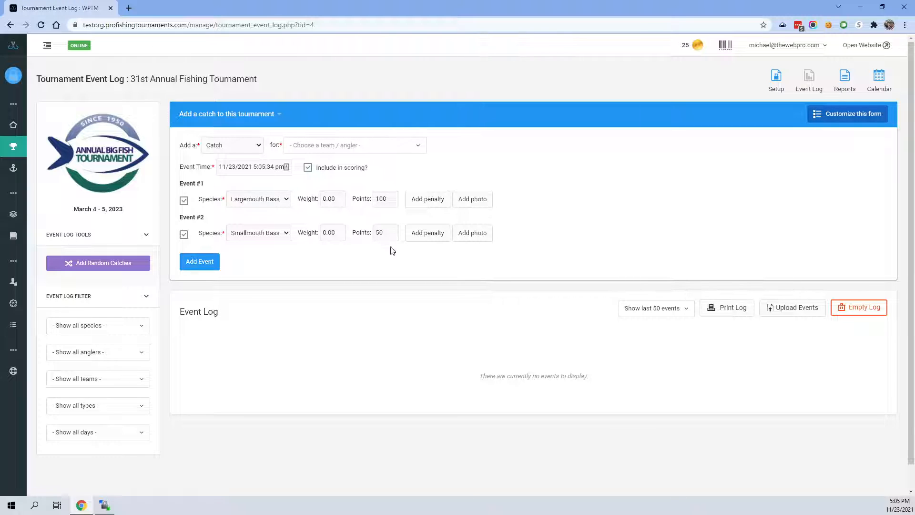
# - Add two catches for Test Boat 1 together: a Largemouth Bass weighing 1.0 and a Smallmouth Bass weighing 8.75
pyautogui.click(317, 152)
pyautogui.click(319, 172)
pyautogui.moveTo(341, 199); pyautogui.dragTo(271, 201)
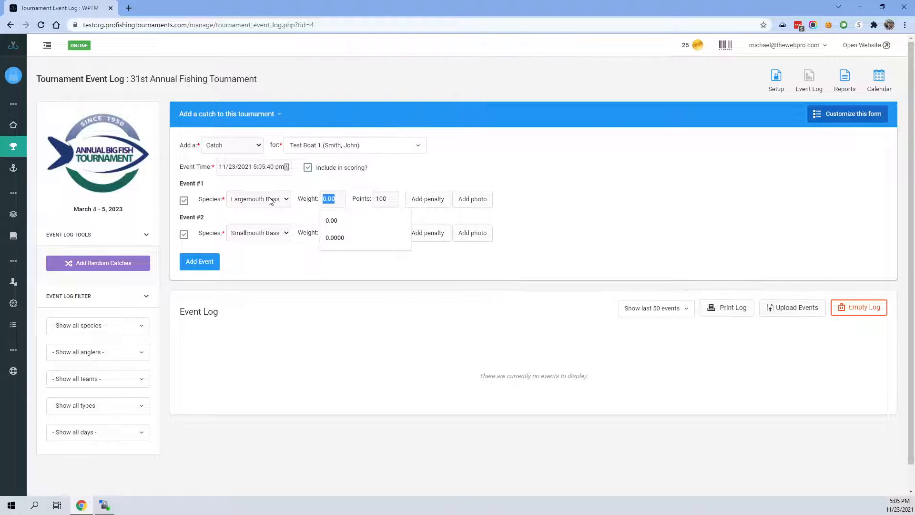
pyautogui.write('1.0')
pyautogui.click(307, 220)
pyautogui.moveTo(337, 233); pyautogui.dragTo(256, 225)
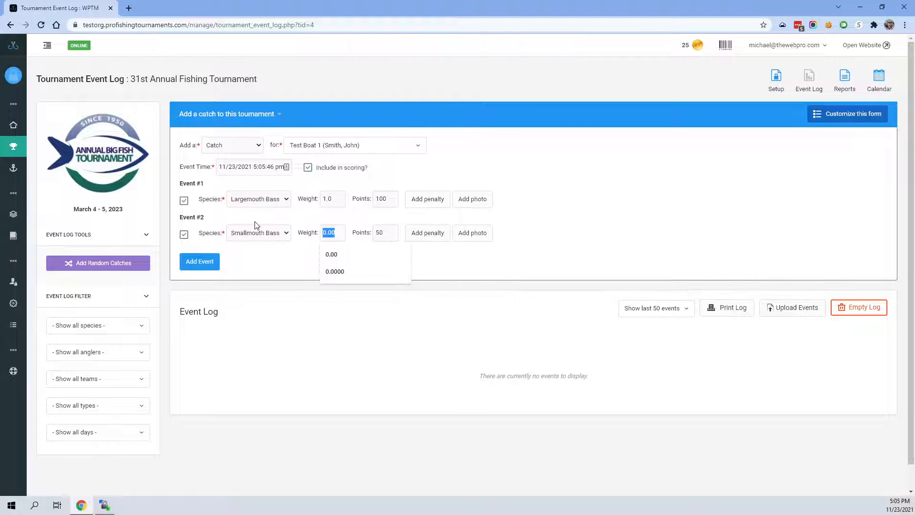
pyautogui.write('8.75')
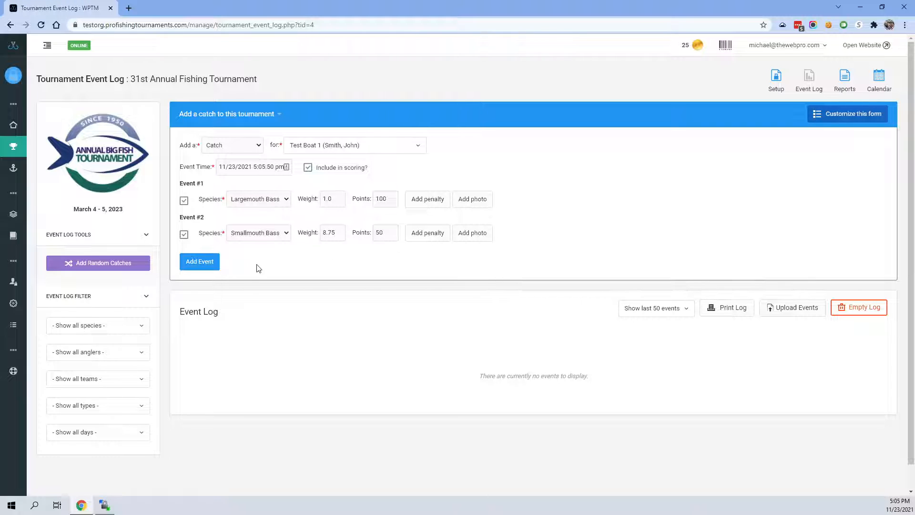
pyautogui.click(203, 265)
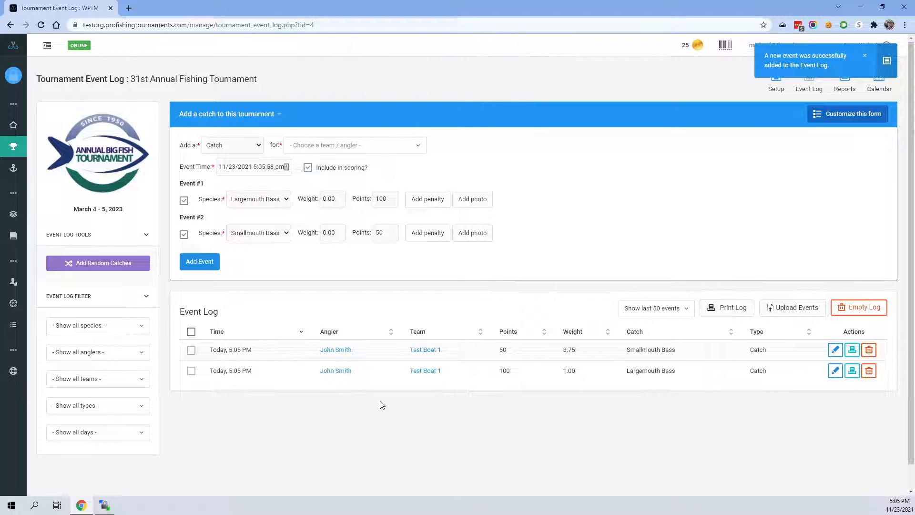
# - Select both logged catches, preview their printed catch receipts, and cancel the printing
pyautogui.click(191, 351)
pyautogui.click(192, 371)
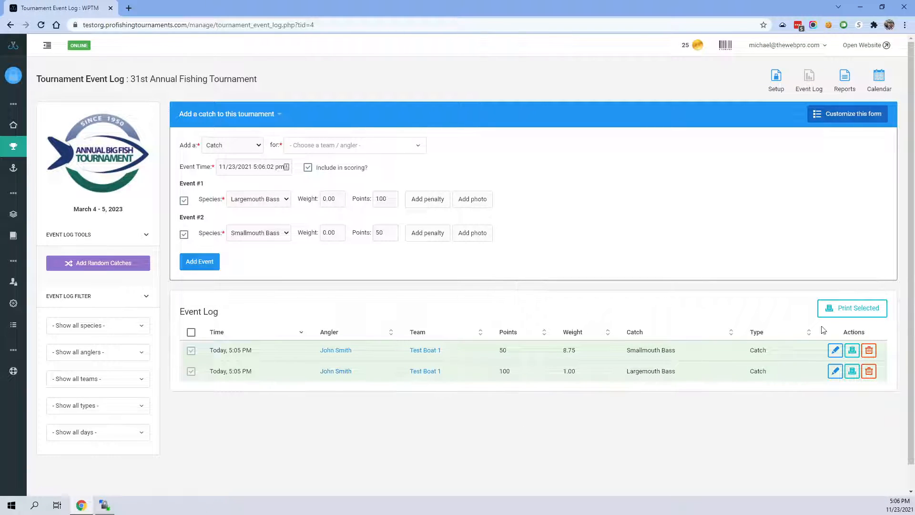
pyautogui.click(863, 314)
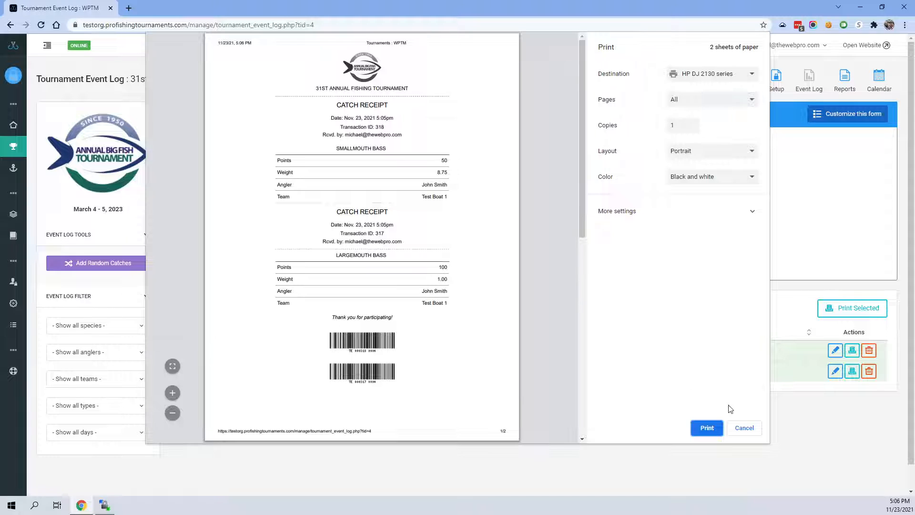
pyautogui.click(744, 428)
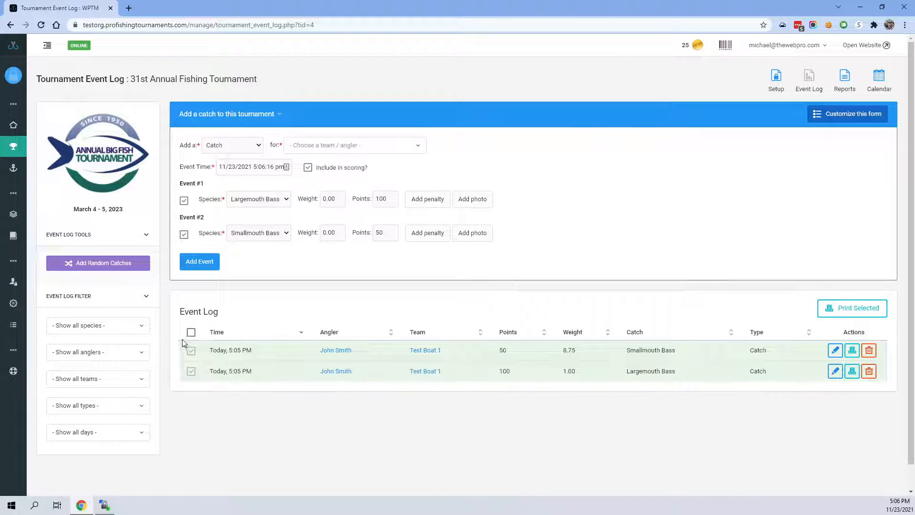
# - Deselect both logged catches and empty the tournament's event log
pyautogui.click(191, 351)
pyautogui.click(191, 370)
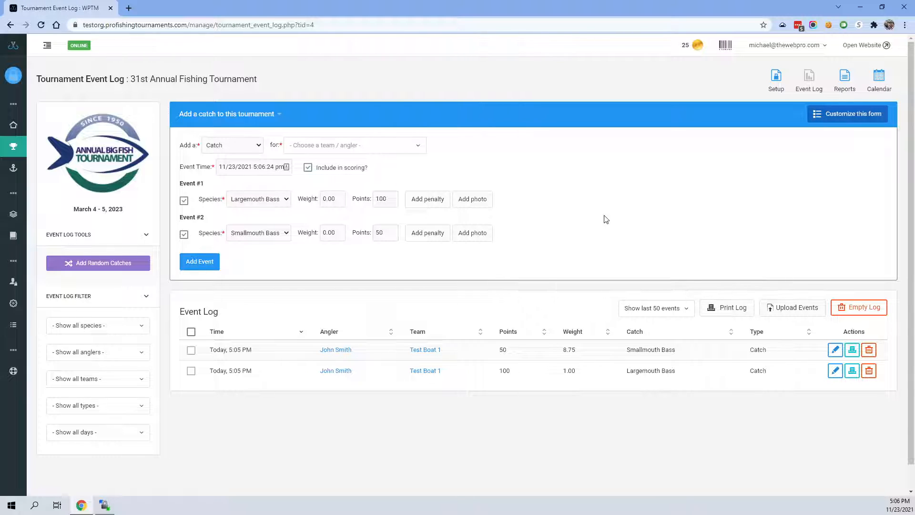
pyautogui.click(848, 307)
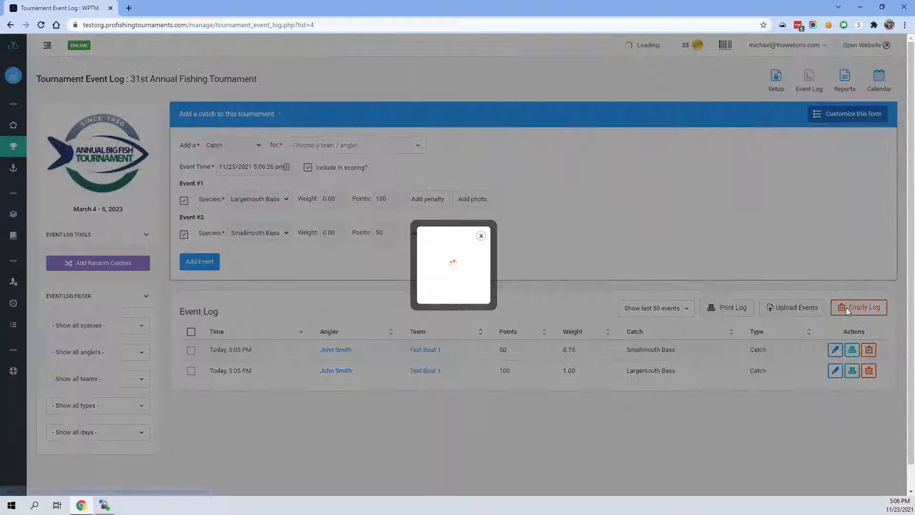
pyautogui.click(437, 290)
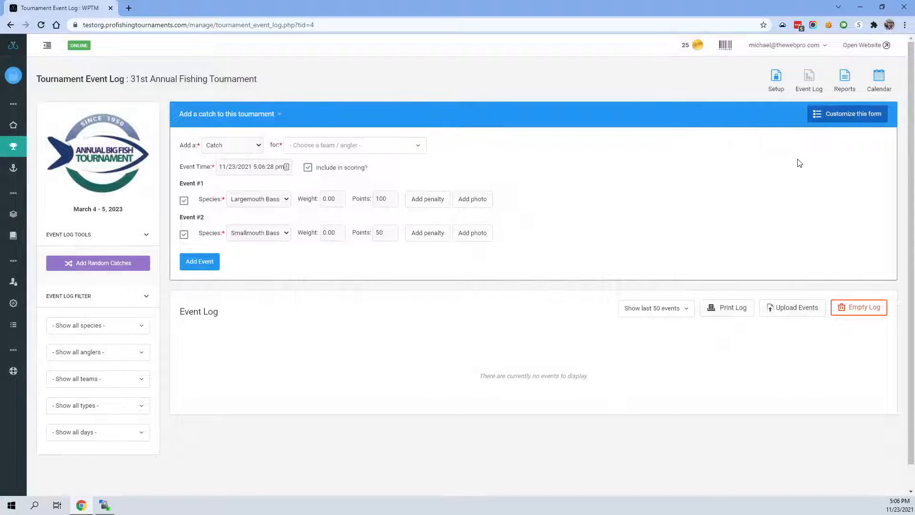
# - Remove Largemouth Bass and Smallmouth Bass from the tournament's species in its setup
pyautogui.click(786, 90)
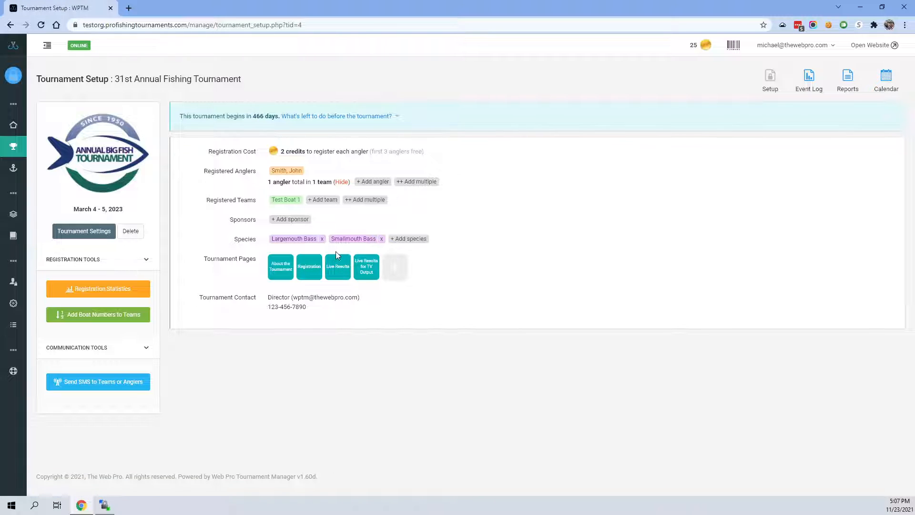
pyautogui.click(322, 238)
pyautogui.click(438, 297)
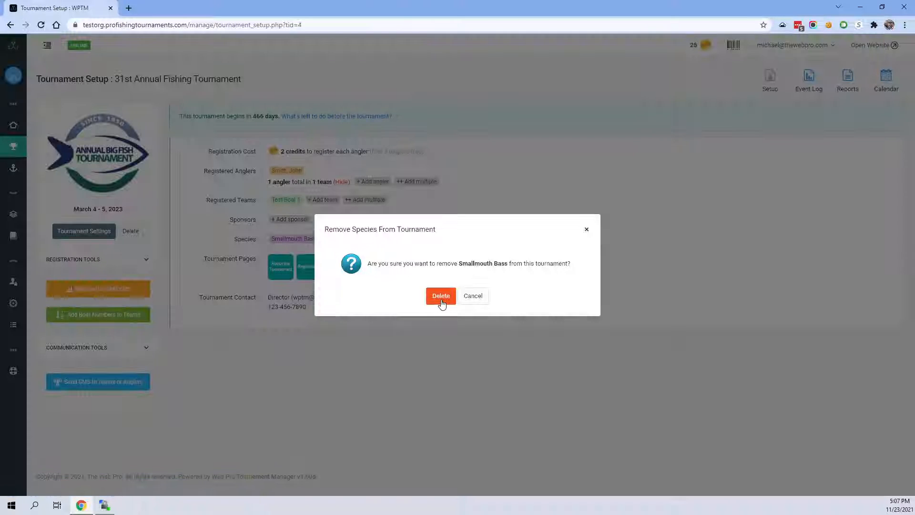
pyautogui.click(439, 297)
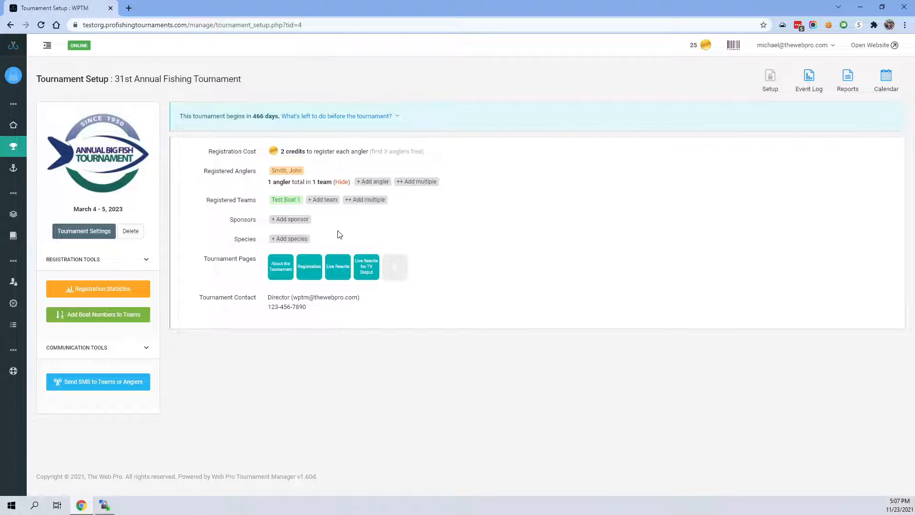
# - Add Total Weight and Big Fish as species to the 31st Annual Fishing Tournament
pyautogui.click(293, 239)
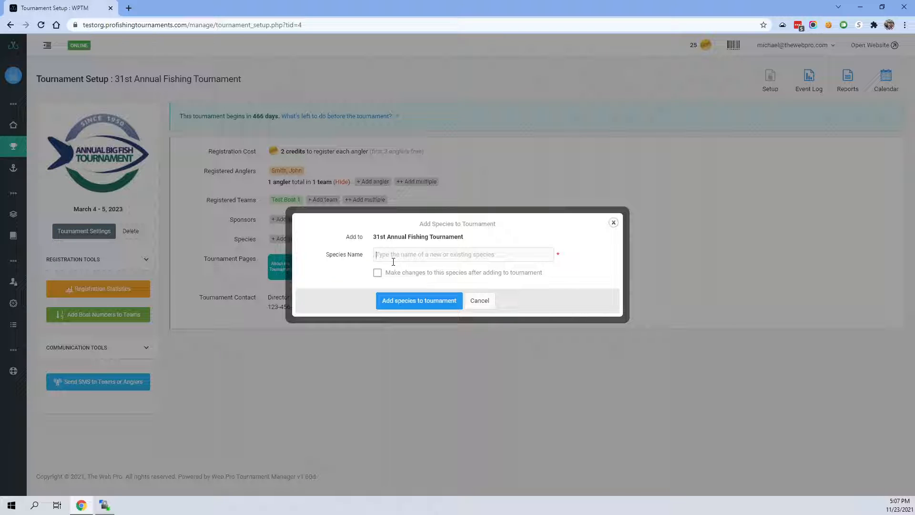
pyautogui.write('Total')
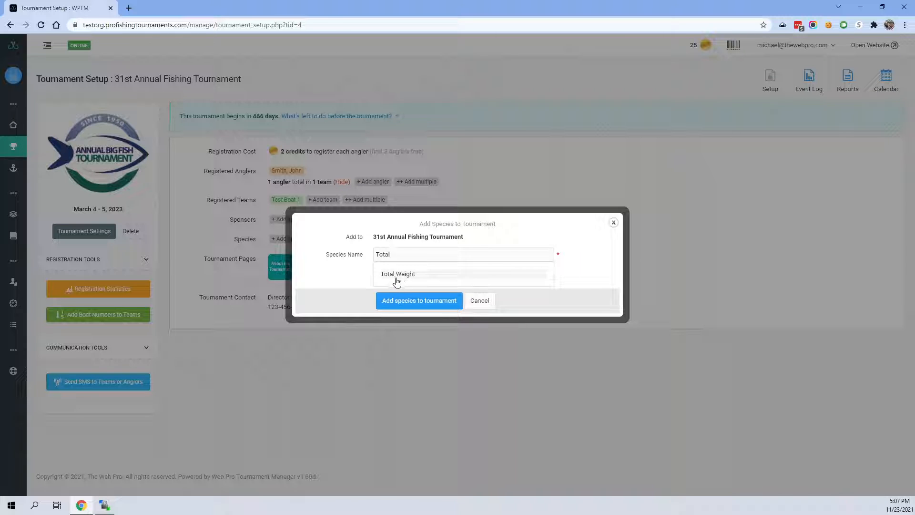
pyautogui.click(399, 281)
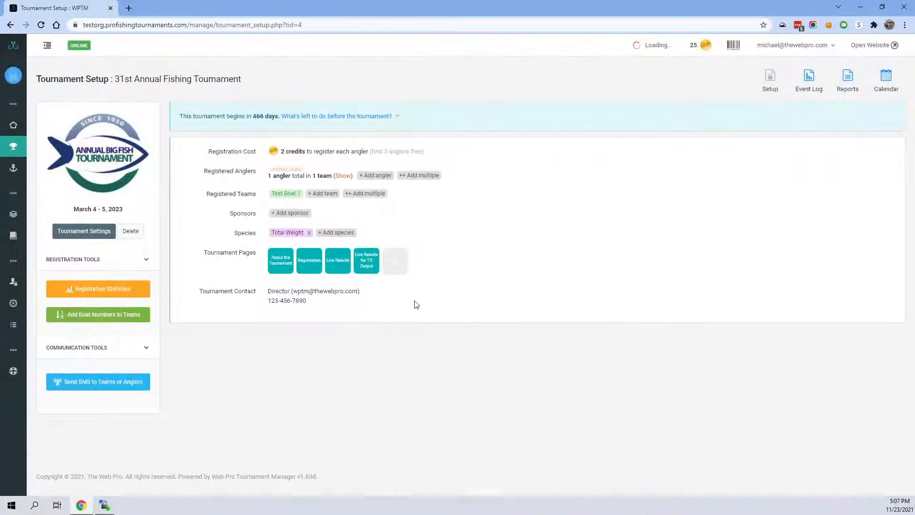
pyautogui.click(332, 239)
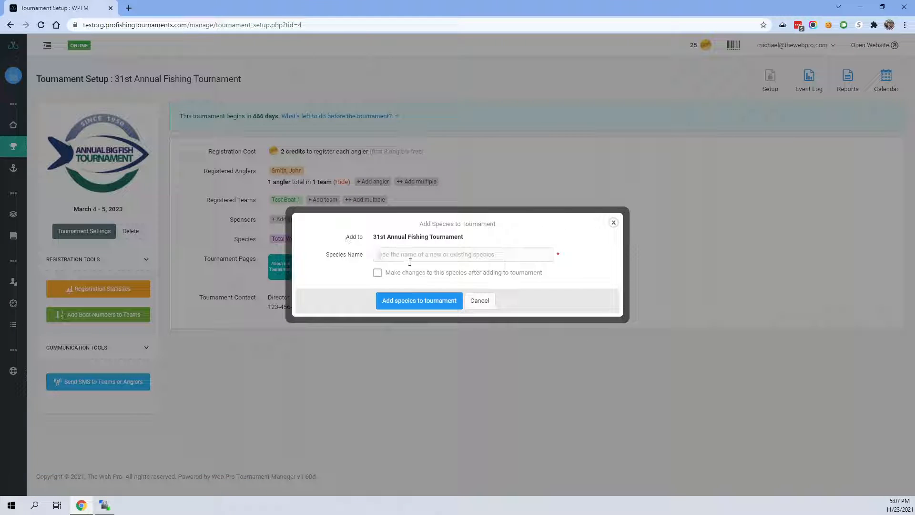
pyautogui.write('Big Fi')
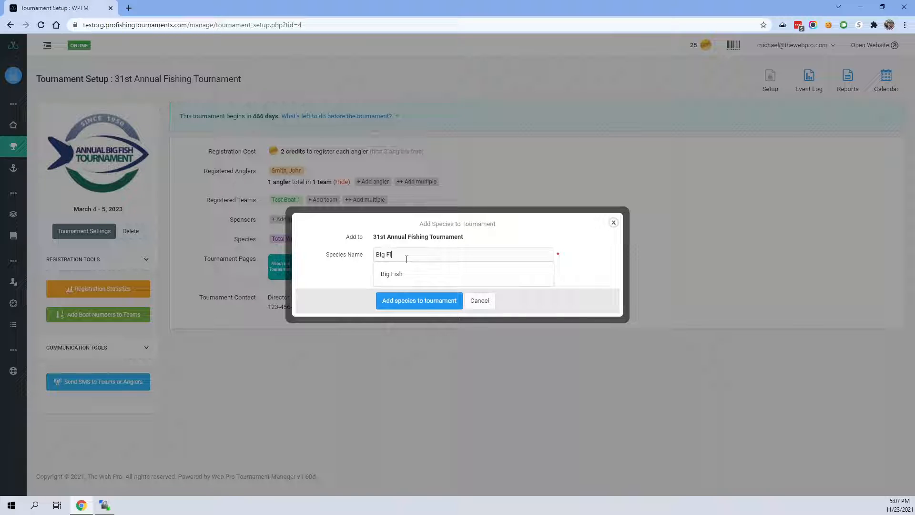
pyautogui.write('sh')
pyautogui.click(418, 302)
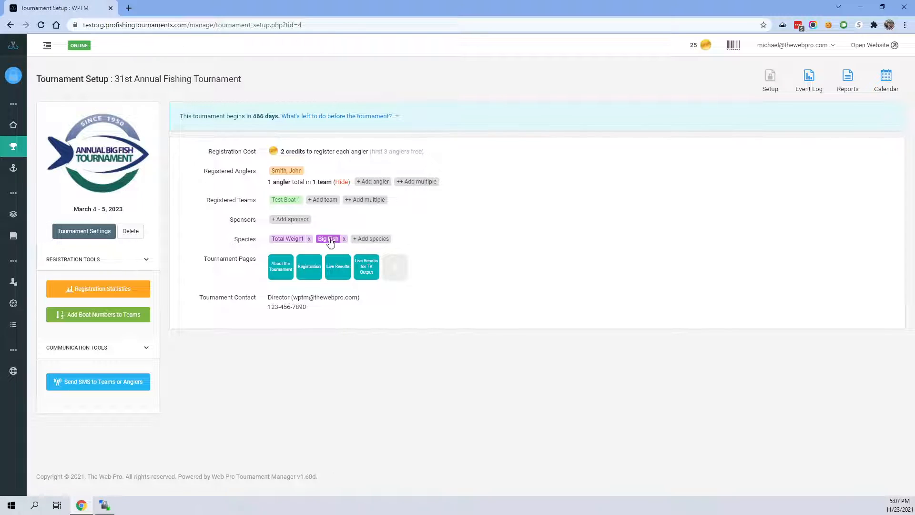
# - In the event log's catch form, set Event #1's species to Big Fish and Event #2's to Total Weight
pyautogui.click(816, 84)
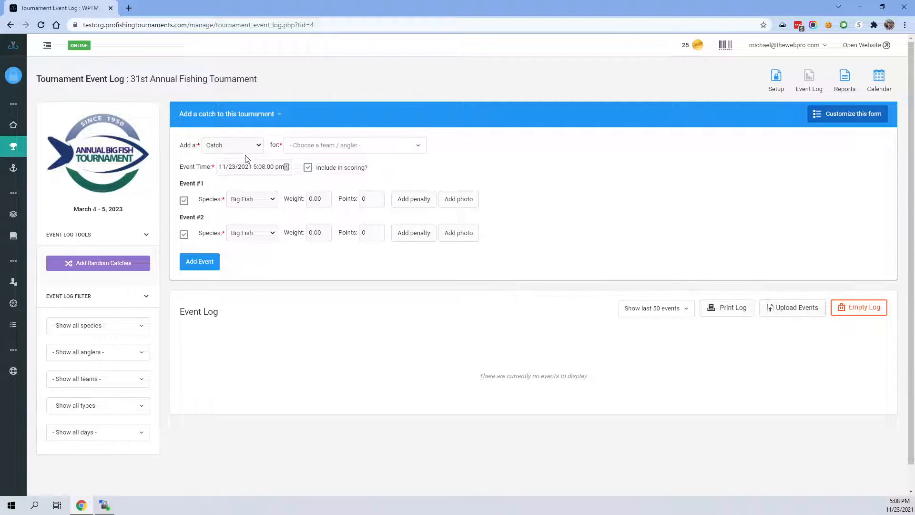
pyautogui.click(243, 203)
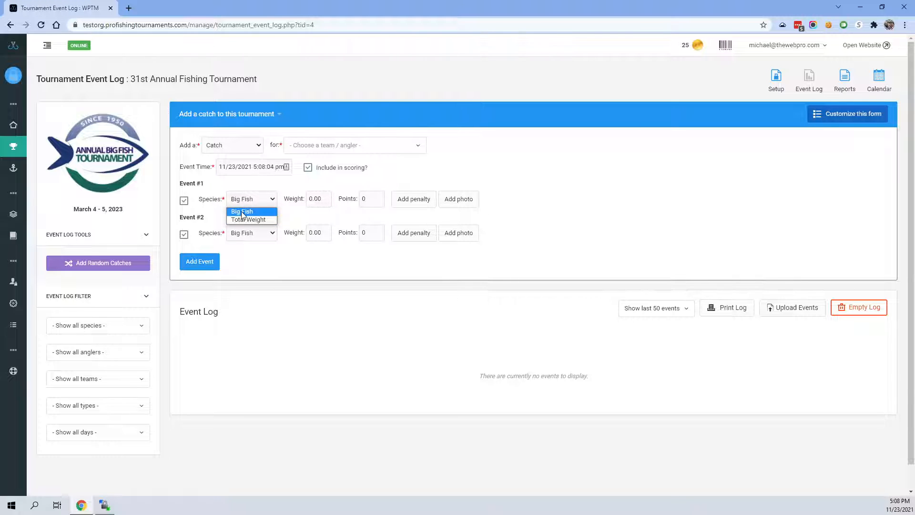
pyautogui.click(251, 211)
pyautogui.click(251, 234)
pyautogui.click(250, 254)
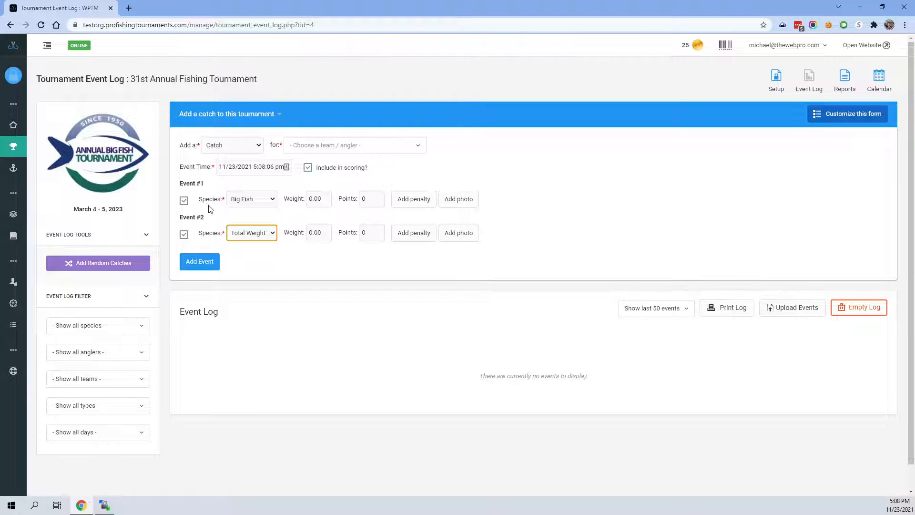
pyautogui.click(213, 214)
# - Add both catches for Test Boat 1 with a Big Fish weight of 5.0 and a Total Weight of 22
pyautogui.click(324, 200)
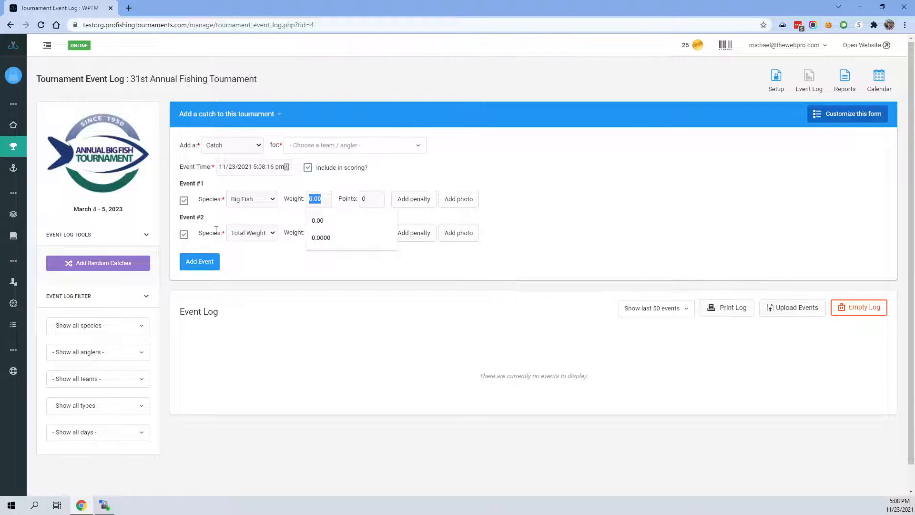
pyautogui.write('5.0')
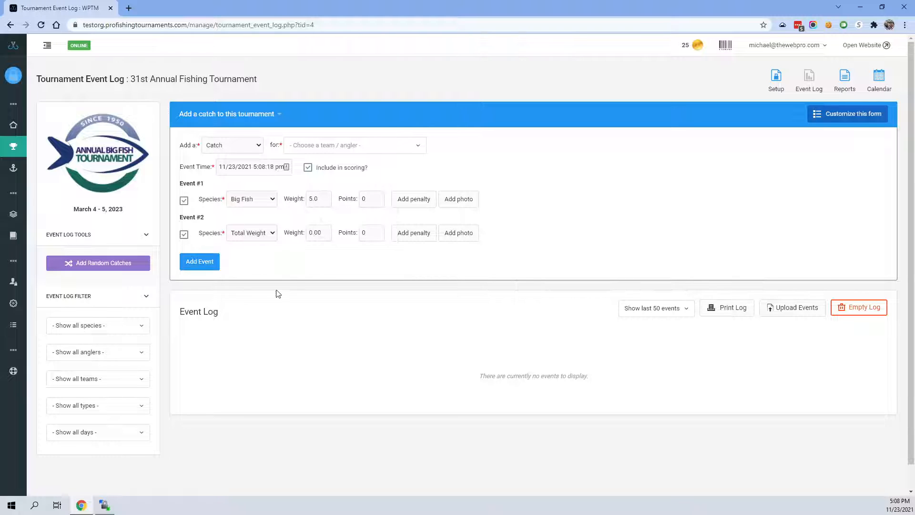
pyautogui.click(302, 237)
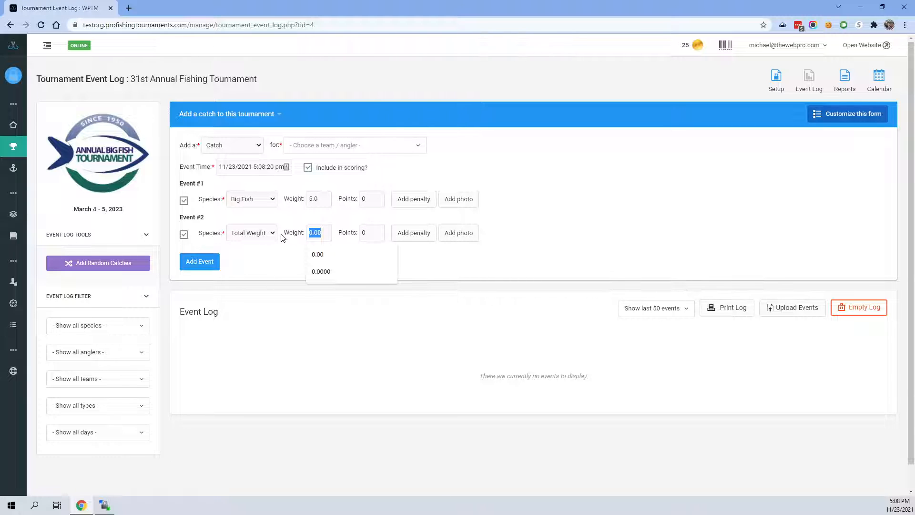
pyautogui.write('22')
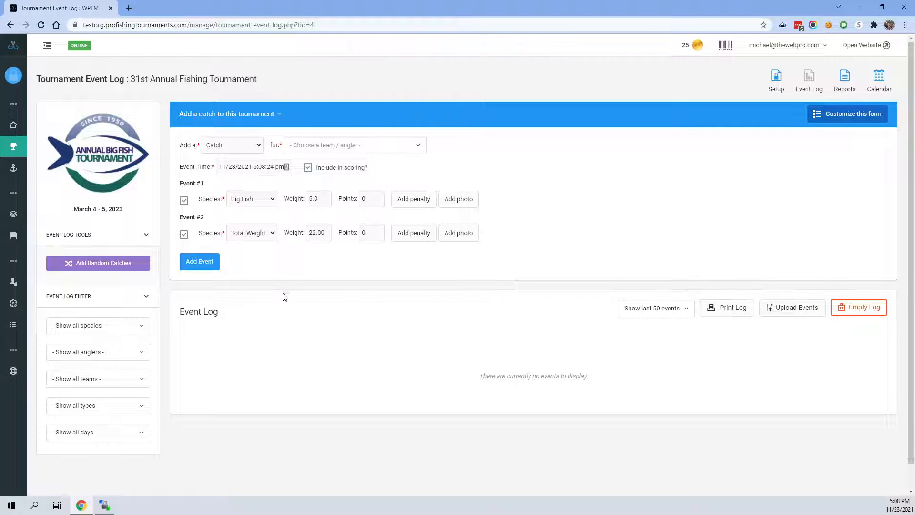
pyautogui.click(367, 146)
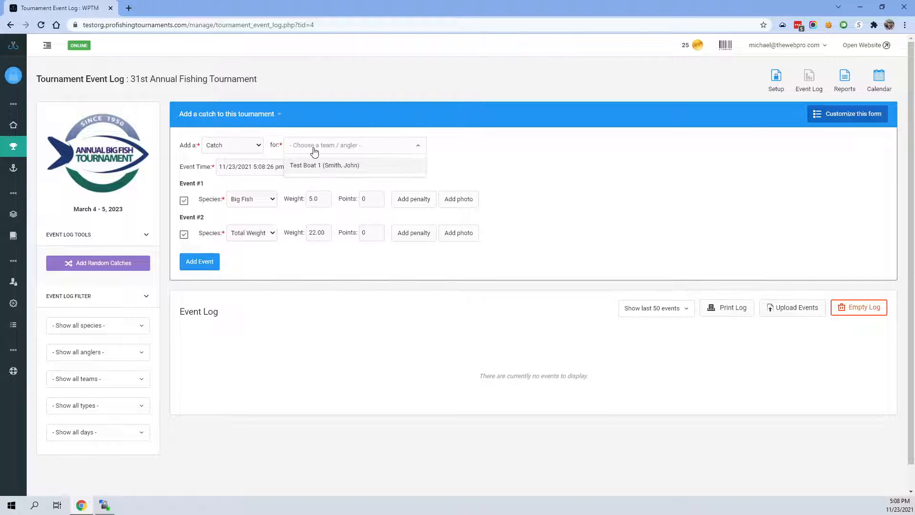
pyautogui.click(315, 164)
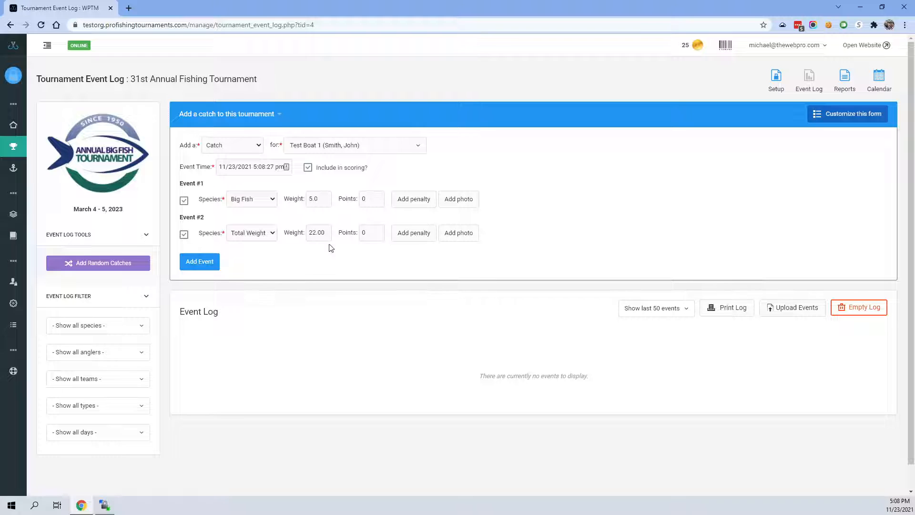
pyautogui.click(201, 265)
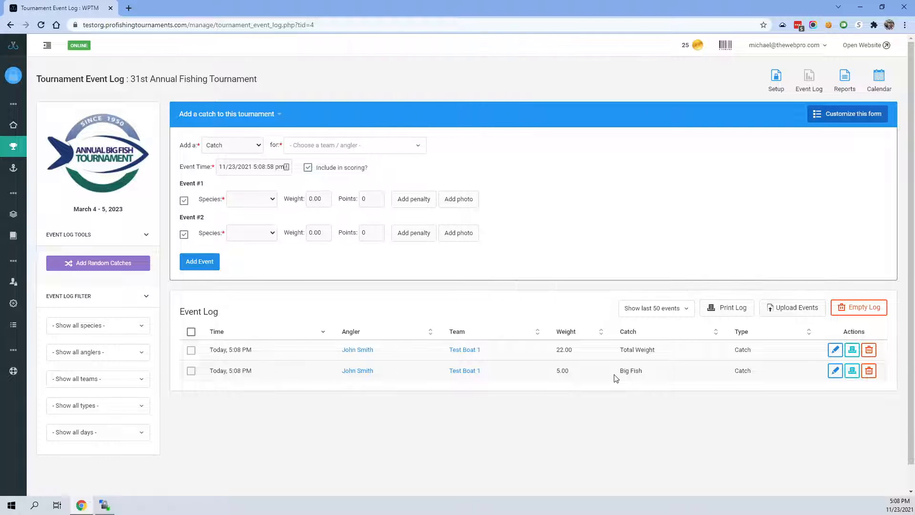
# - Check the species listed in the tournament setup and return to the event log
pyautogui.moveTo(624, 372); pyautogui.dragTo(648, 380)
pyautogui.click(776, 83)
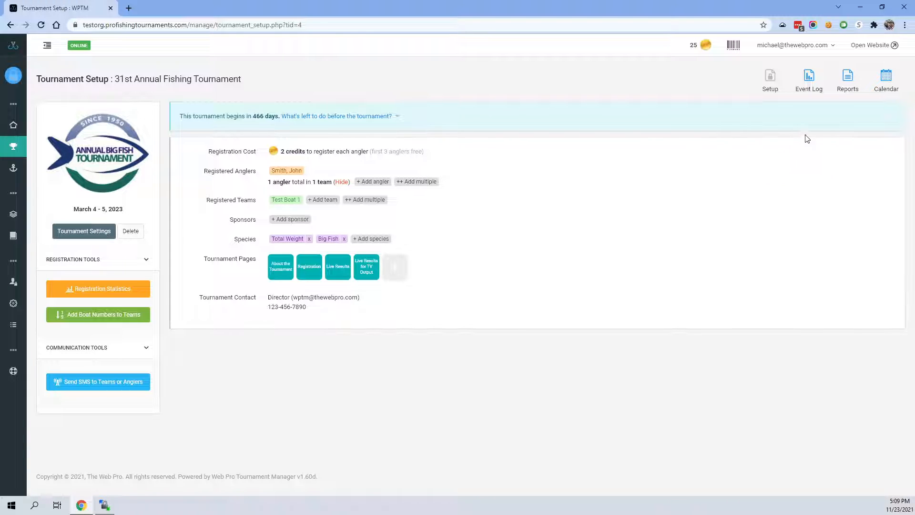
pyautogui.click(813, 80)
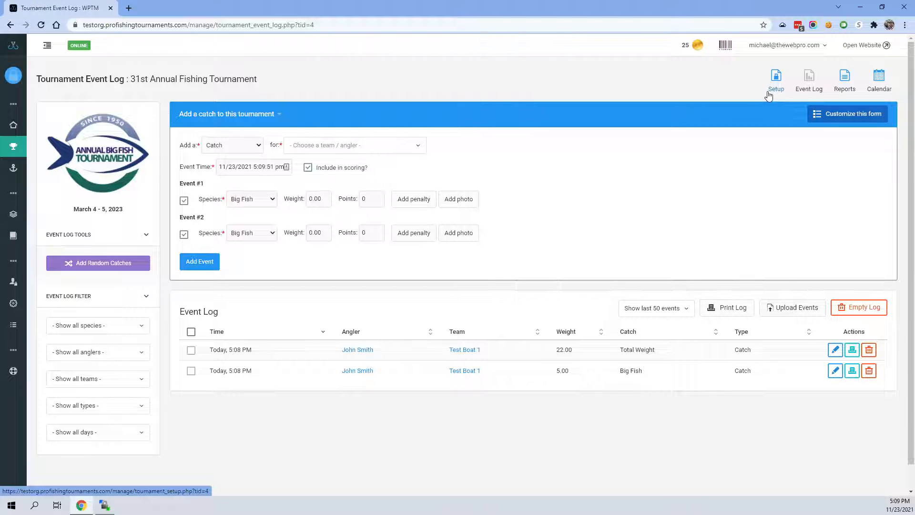
# - Customize the Add Event form to hide Points, Points Penalty, Weight Penalty, Penalty Notes, Event Photo and Include in scoring?
pyautogui.click(860, 114)
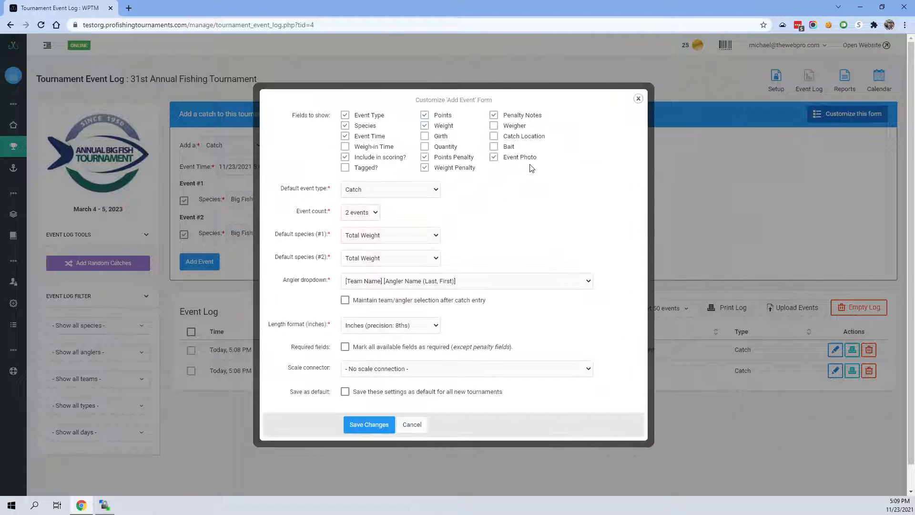
pyautogui.click(424, 157)
pyautogui.click(425, 168)
pyautogui.click(503, 115)
pyautogui.click(493, 159)
pyautogui.click(424, 116)
pyautogui.click(345, 160)
pyautogui.click(345, 126)
pyautogui.click(345, 125)
# - Keep Catch as the default event type, hide the Event Type field, and save the form customization
pyautogui.click(367, 192)
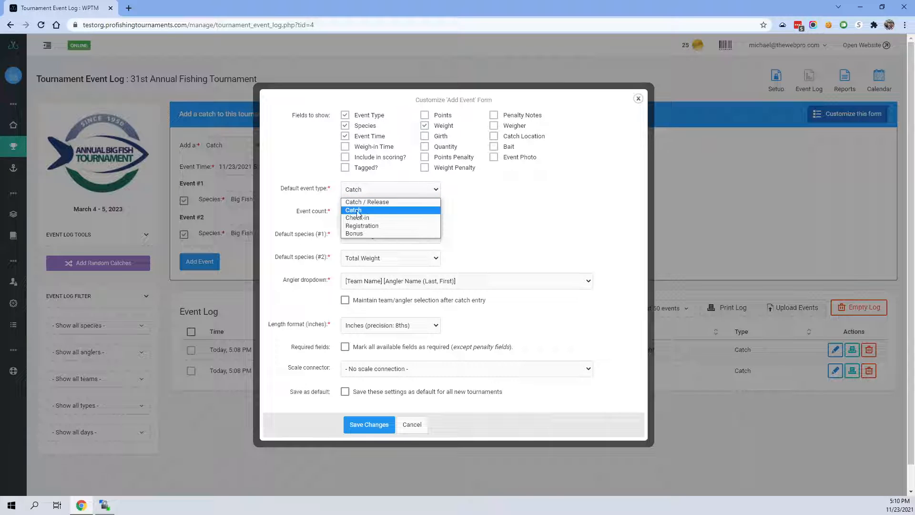
pyautogui.click(358, 210)
pyautogui.click(344, 115)
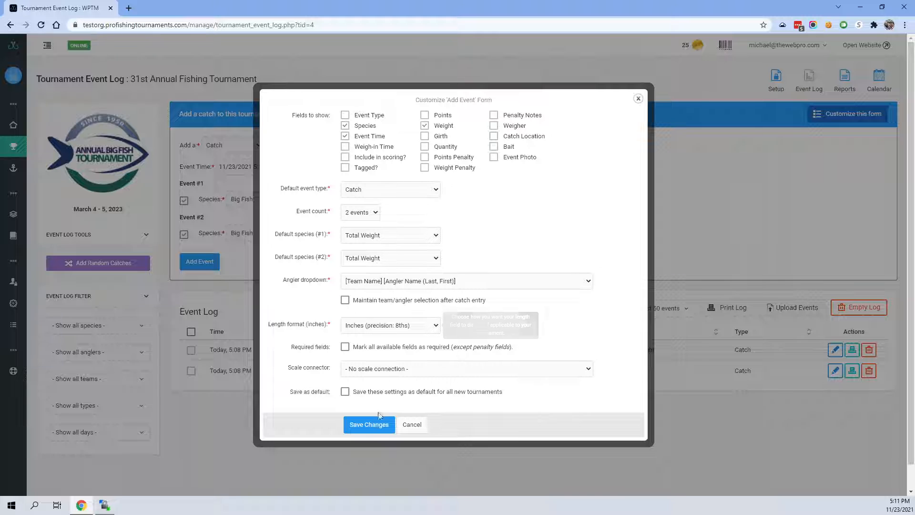
pyautogui.click(368, 425)
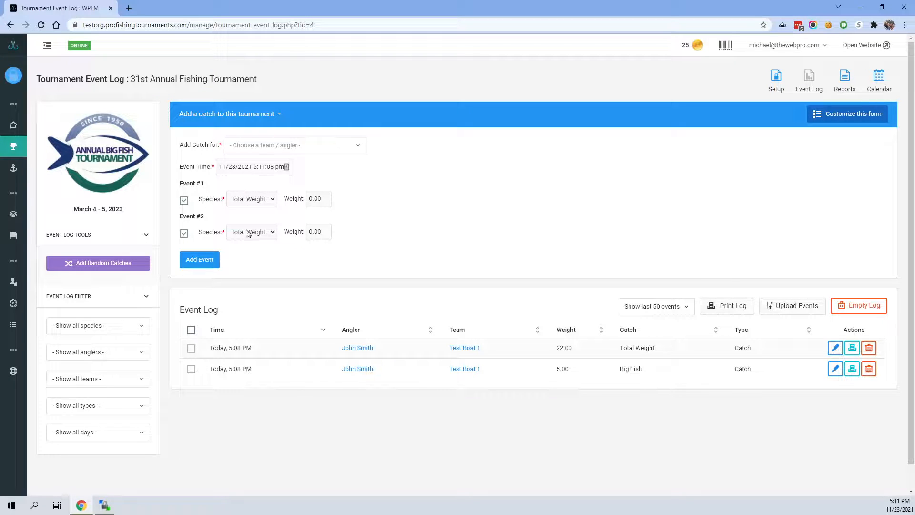
# - Set the species of Event #1 to Big Fish in the simplified catch form
pyautogui.click(254, 201)
pyautogui.click(260, 219)
pyautogui.click(255, 201)
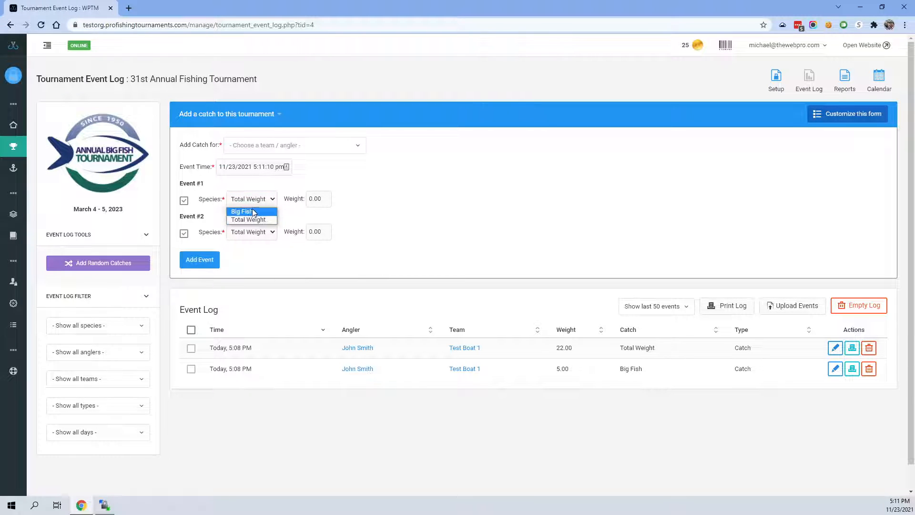
pyautogui.click(252, 210)
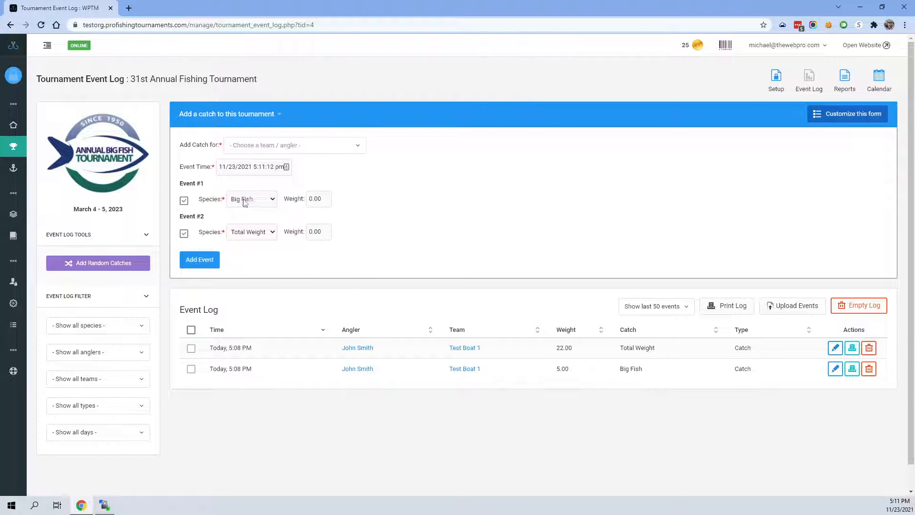